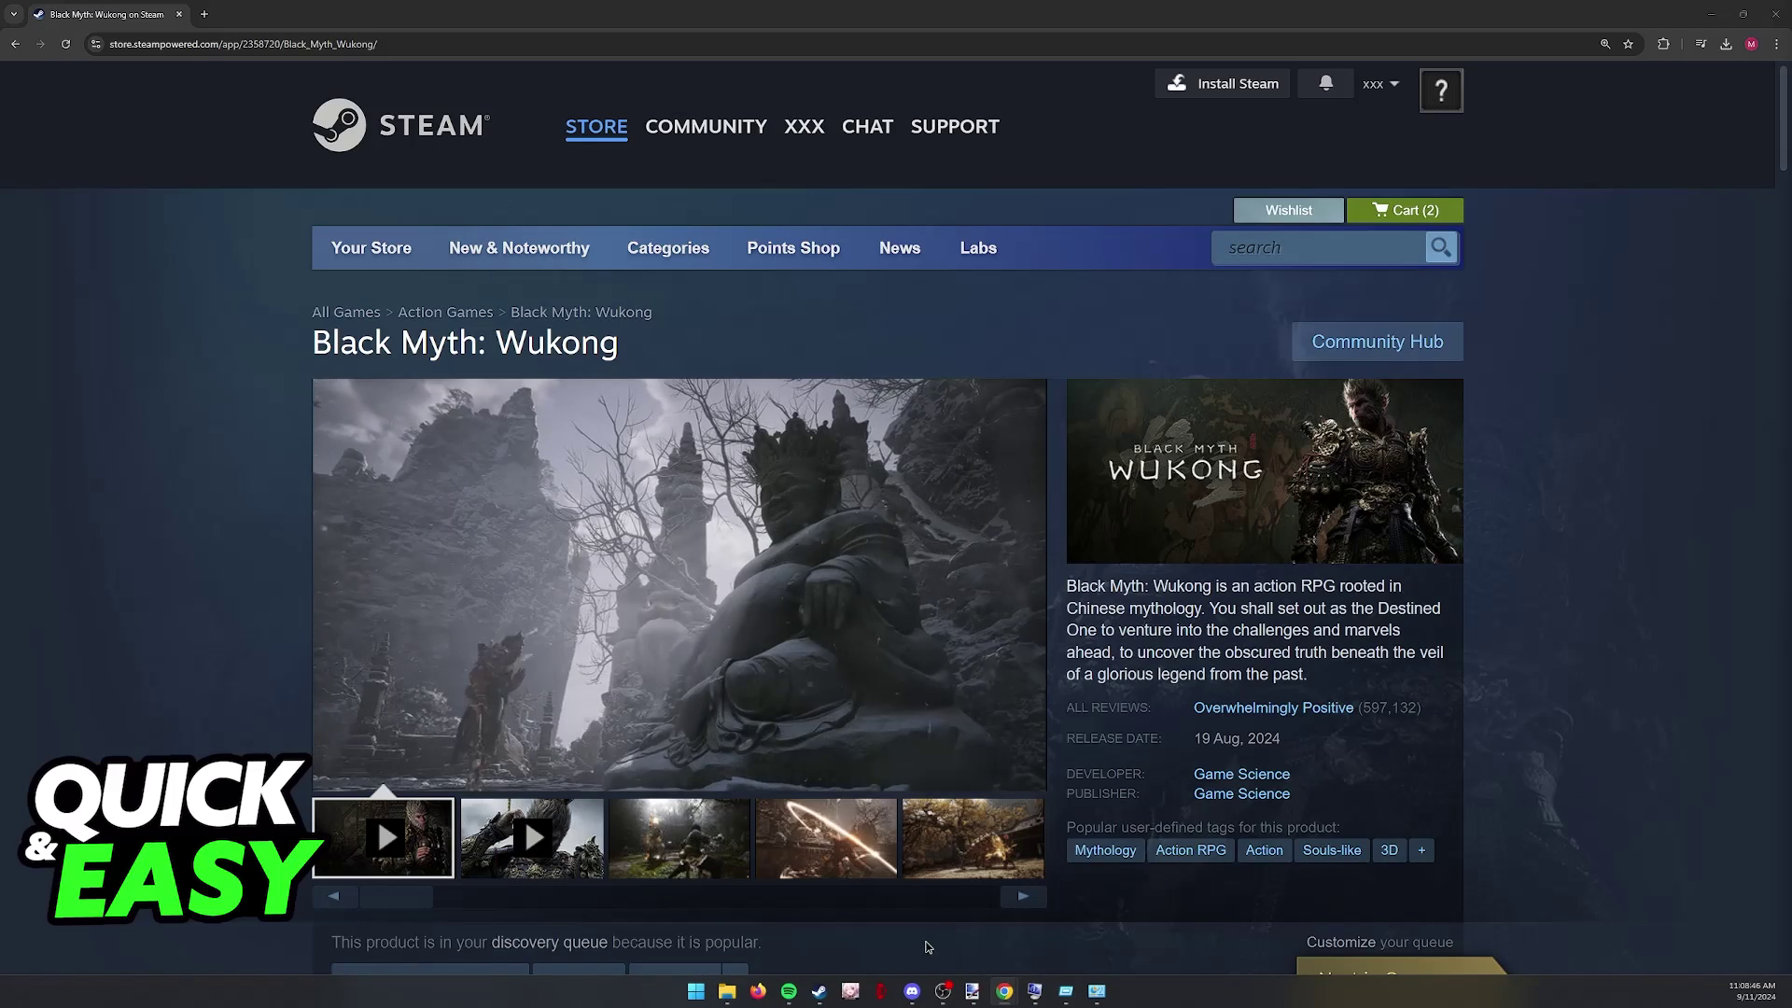
- Open Dark Souls Remastered's local install folder from the Steam Library via Manage > Browse local files
click(819, 992)
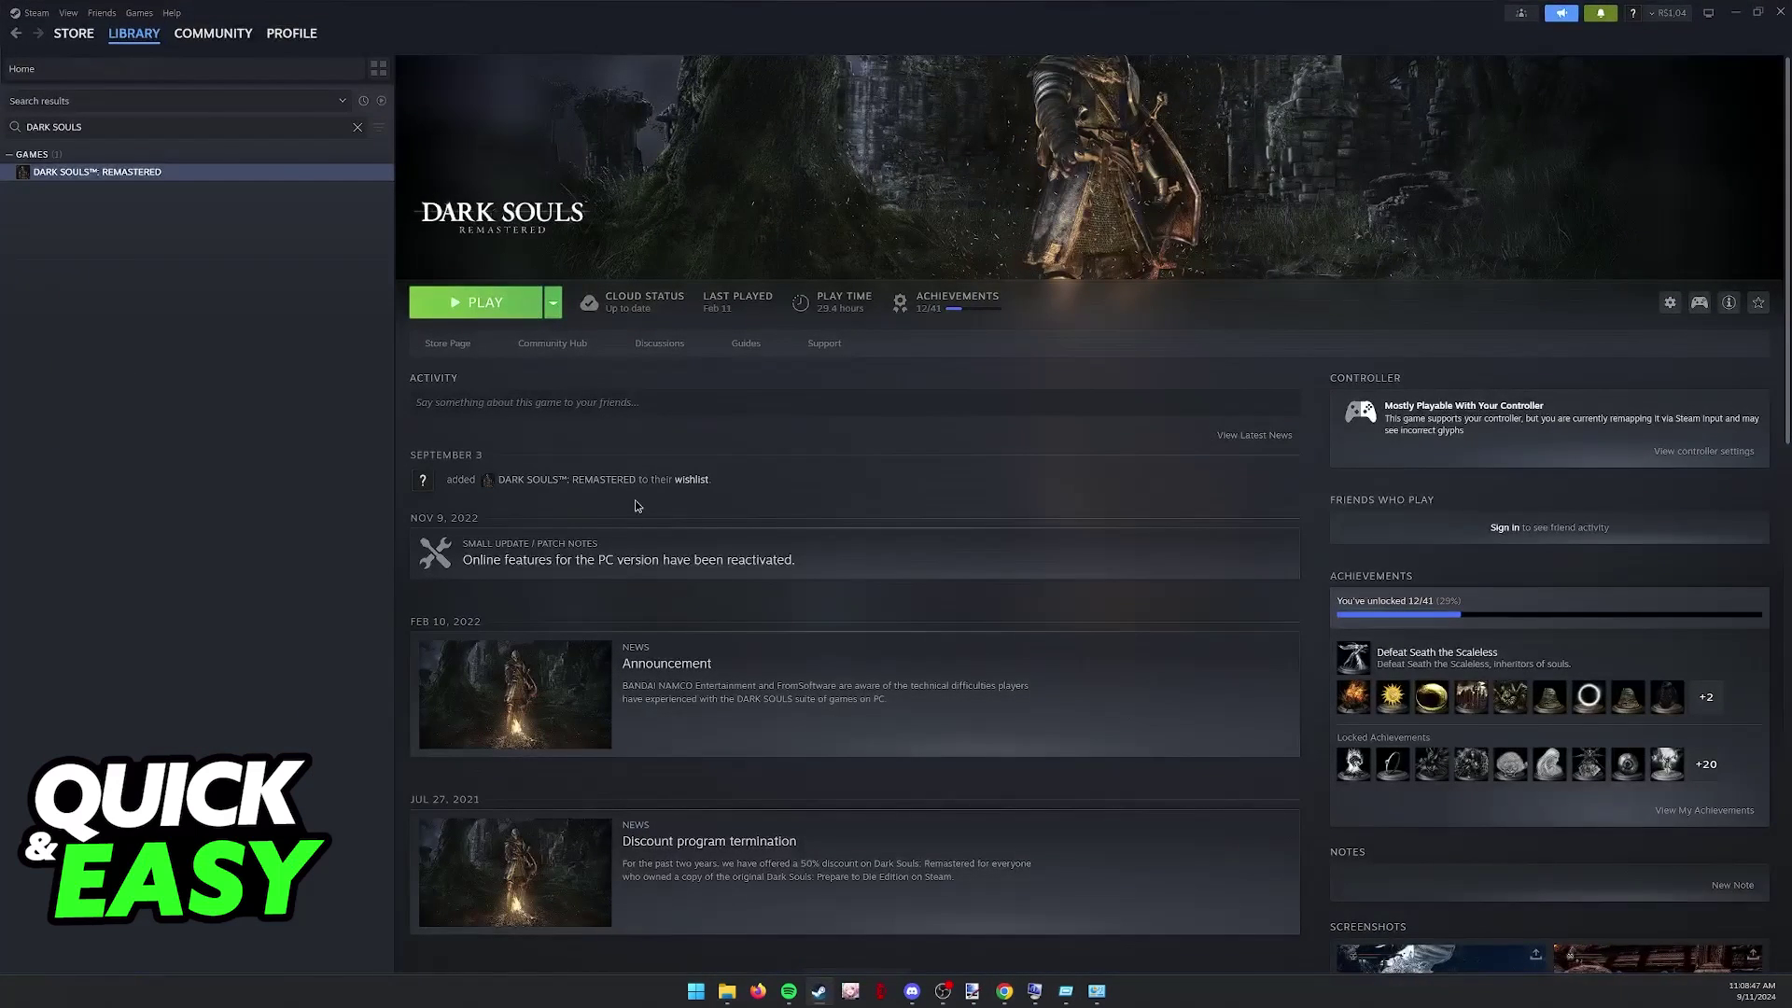
right_click(85, 180)
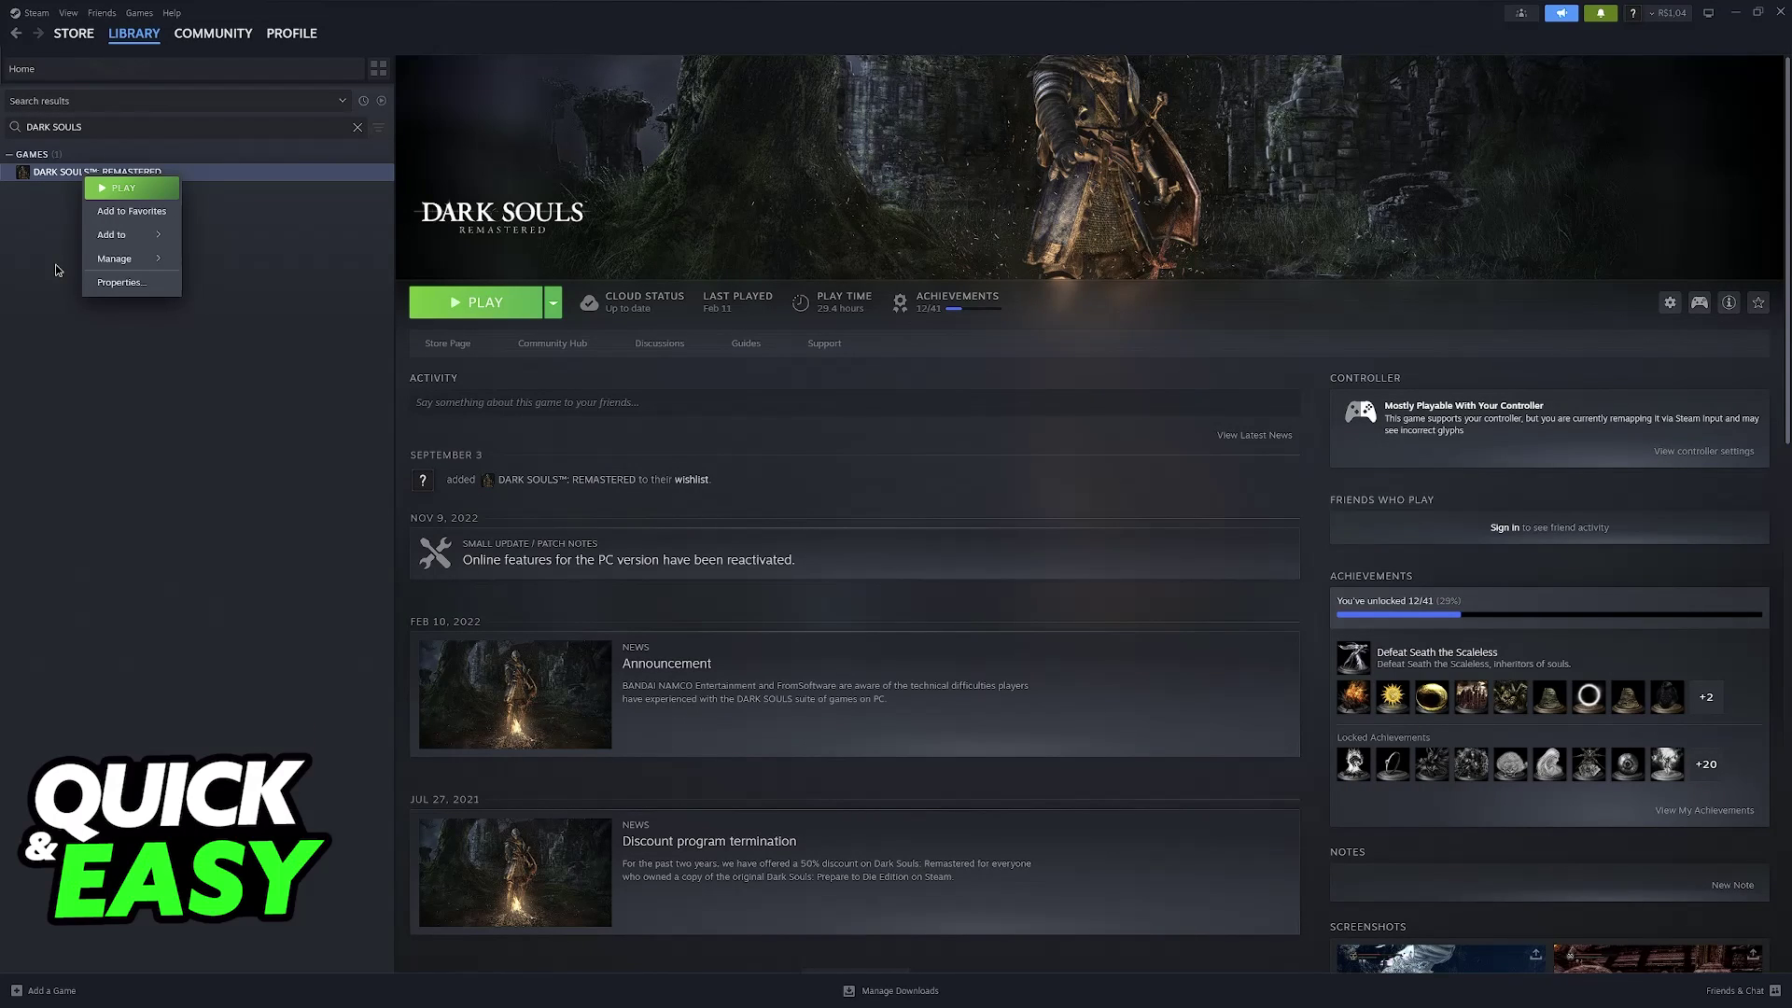
mouse_move(118, 258)
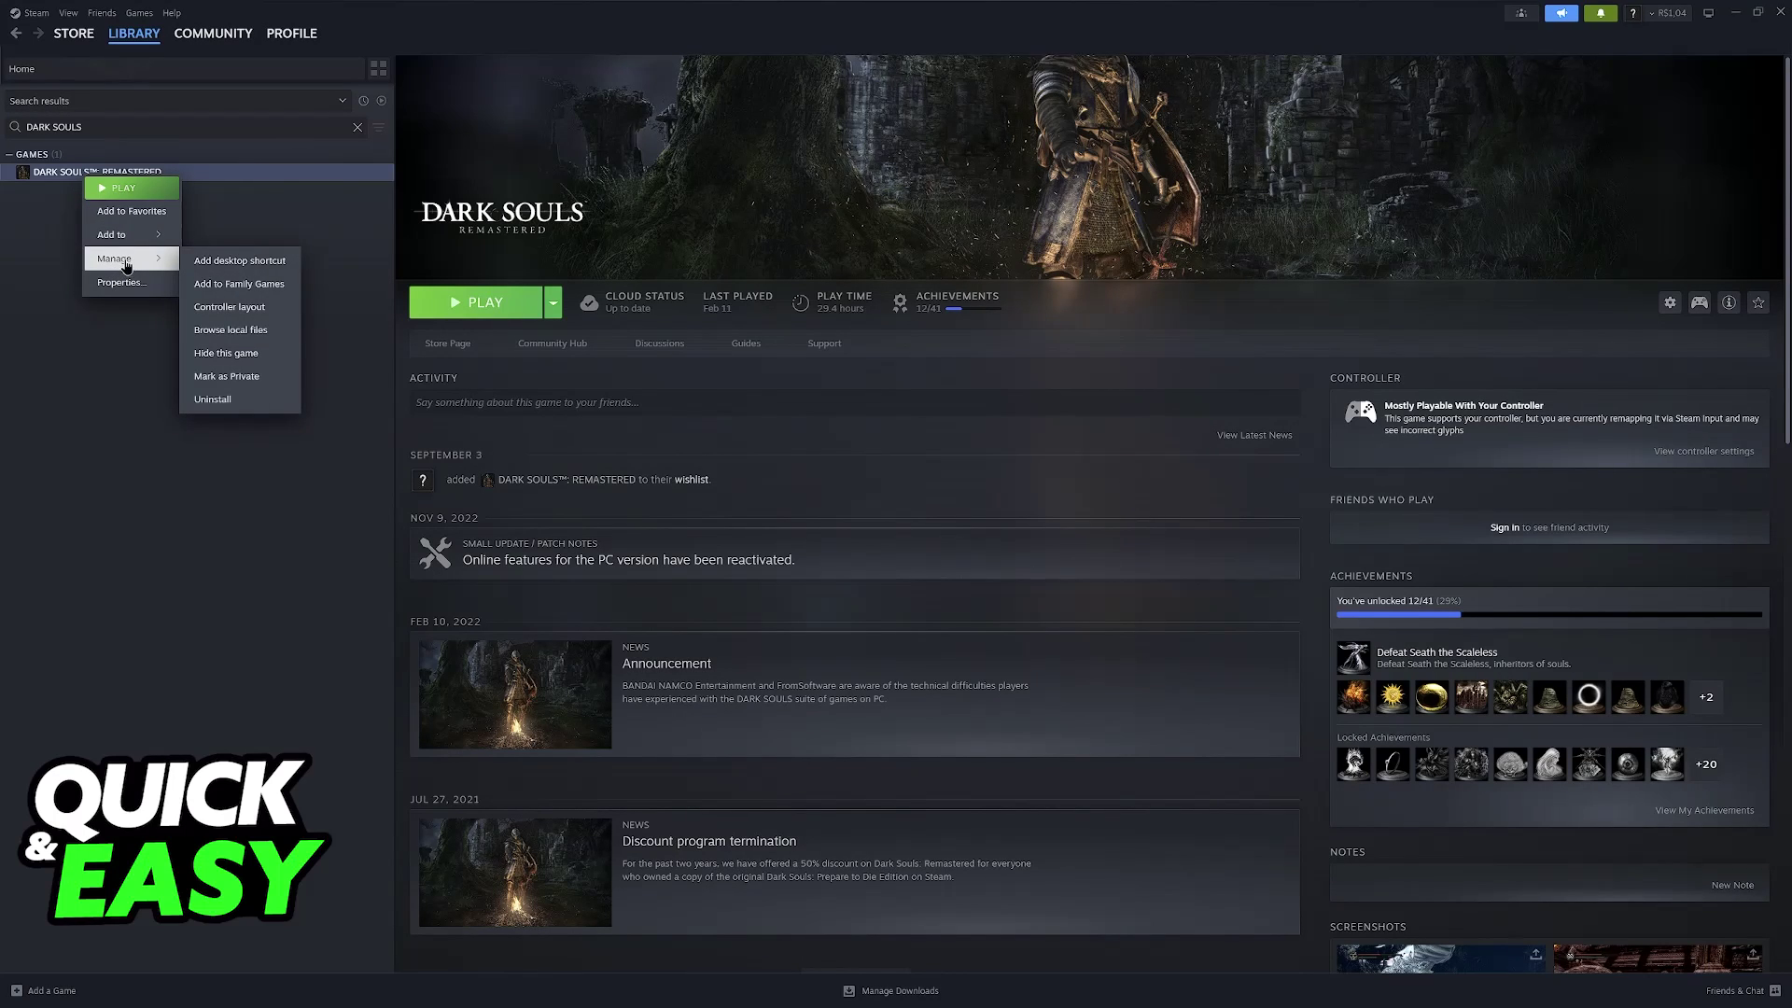
click(230, 330)
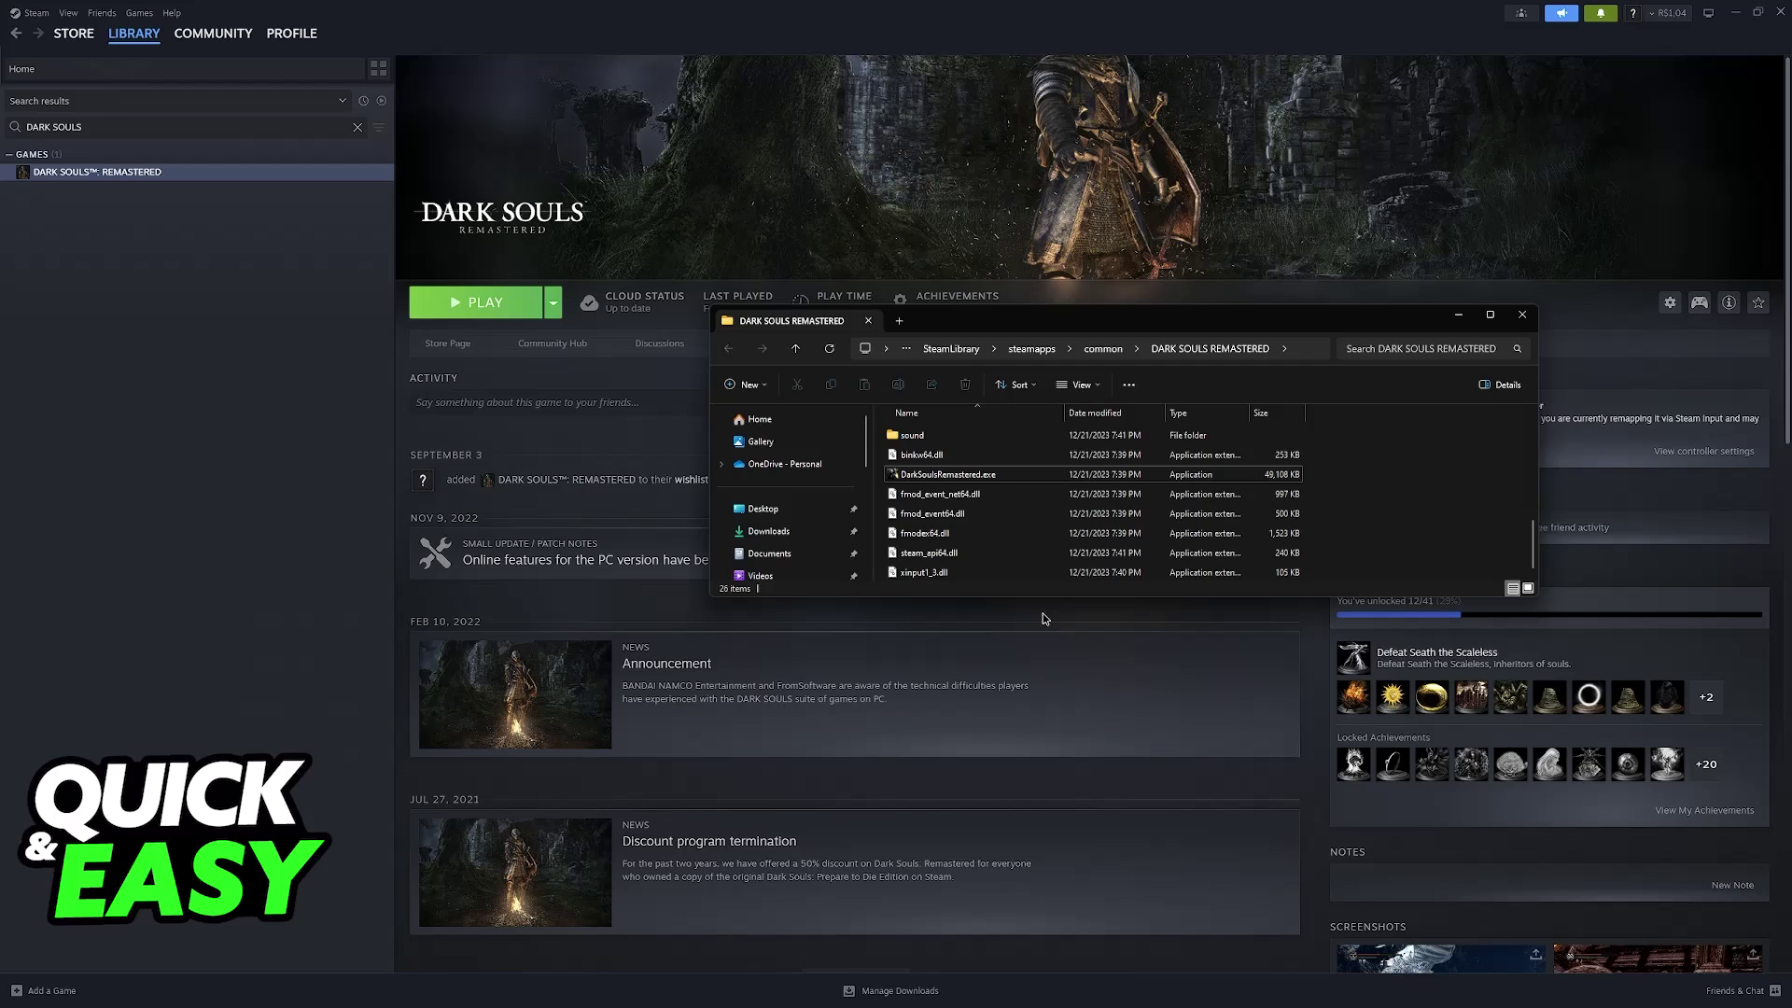
- Give DarkSoulsRemastered.exe Windows 7 compatibility mode and Run as administrator, then confirm with OK
right_click(949, 478)
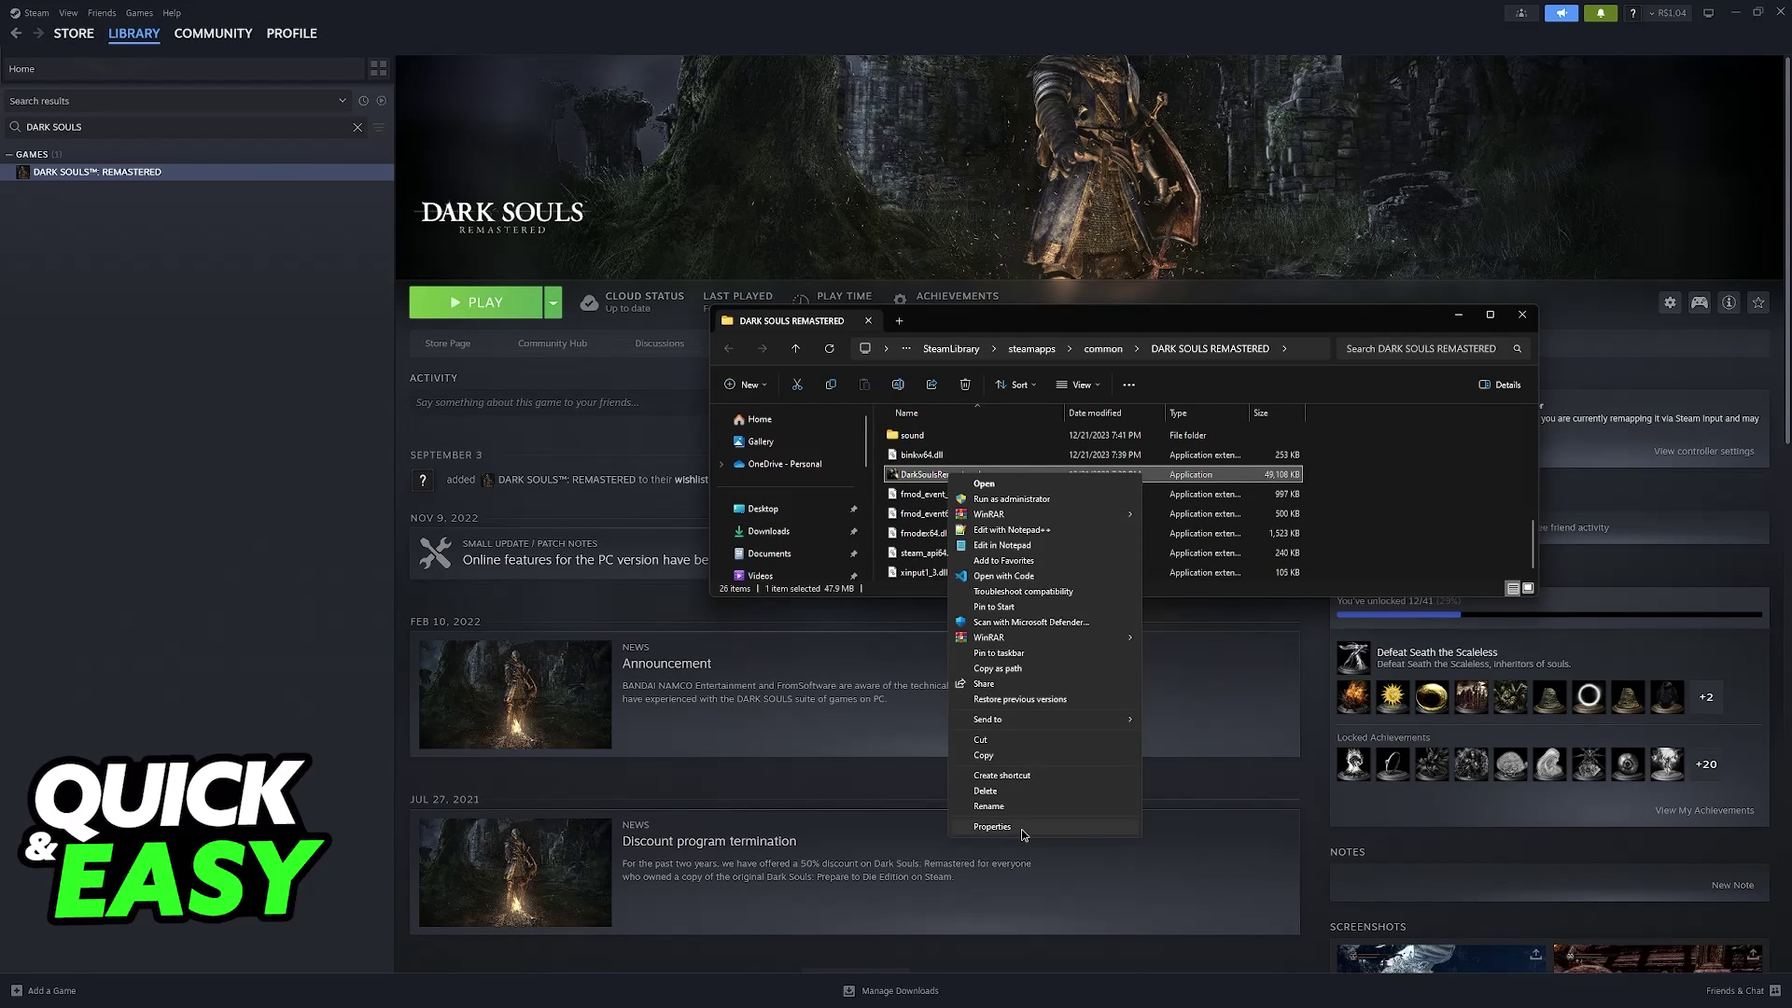
click(1022, 830)
click(1078, 519)
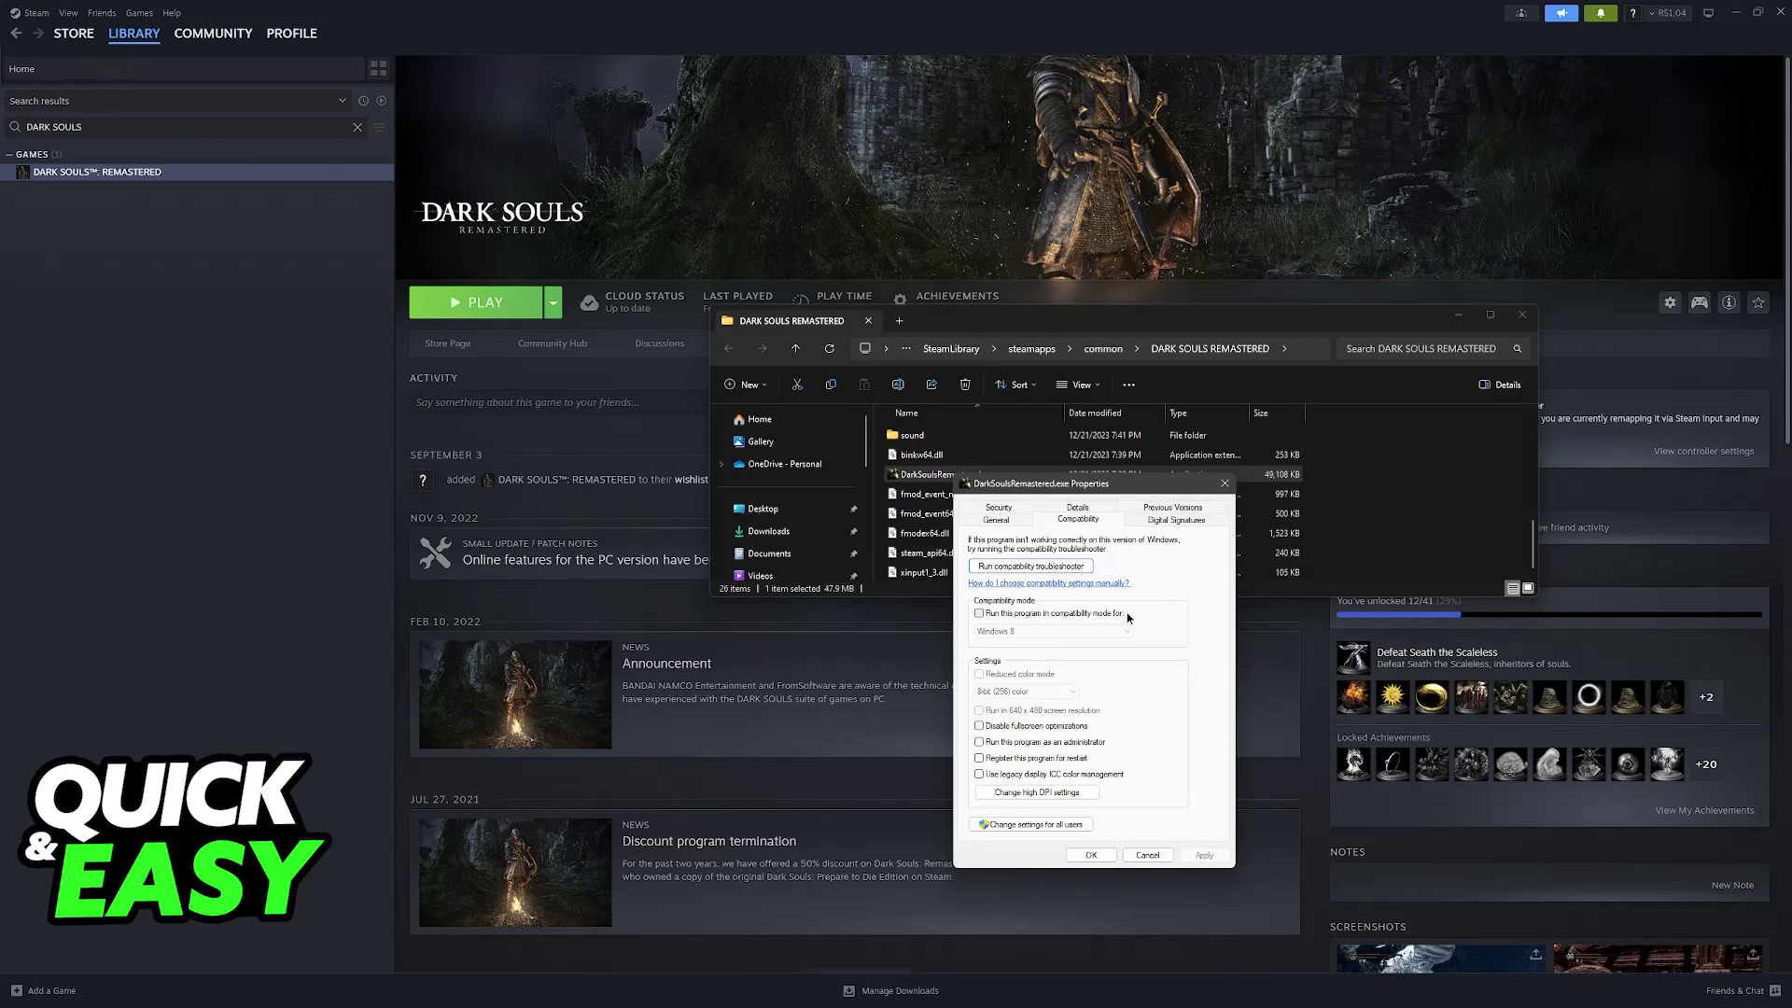
click(1074, 617)
click(1059, 632)
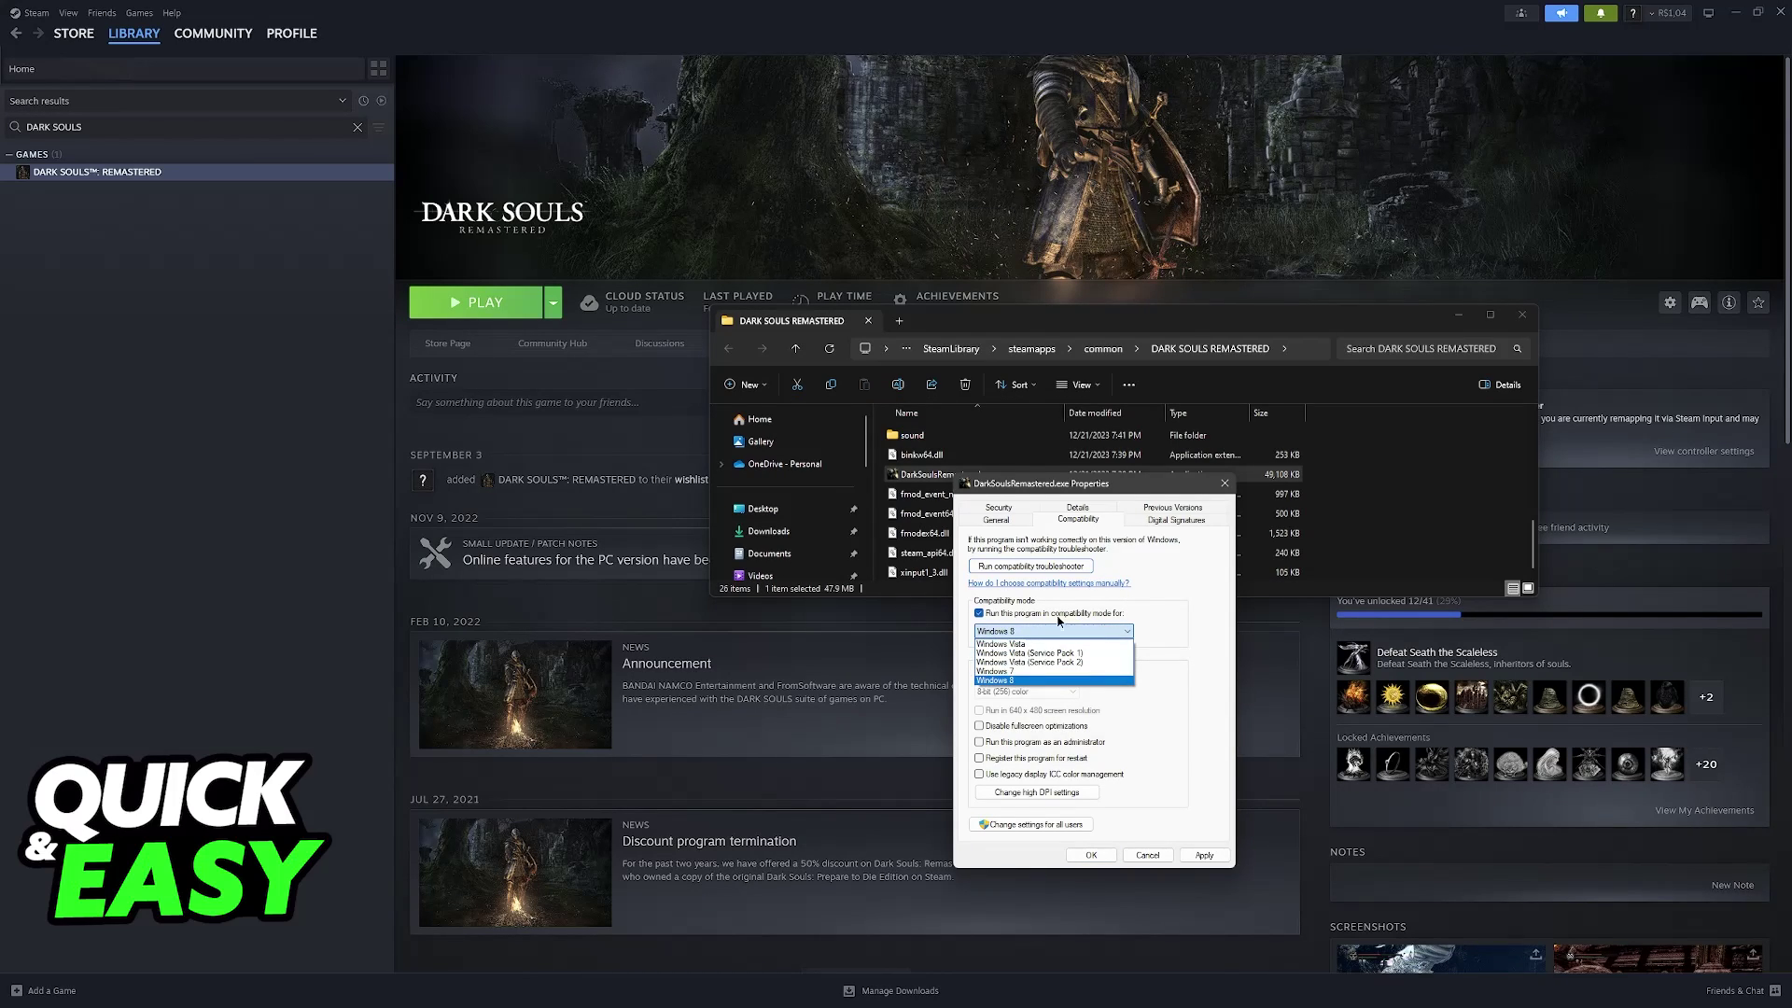
click(1021, 672)
click(1027, 632)
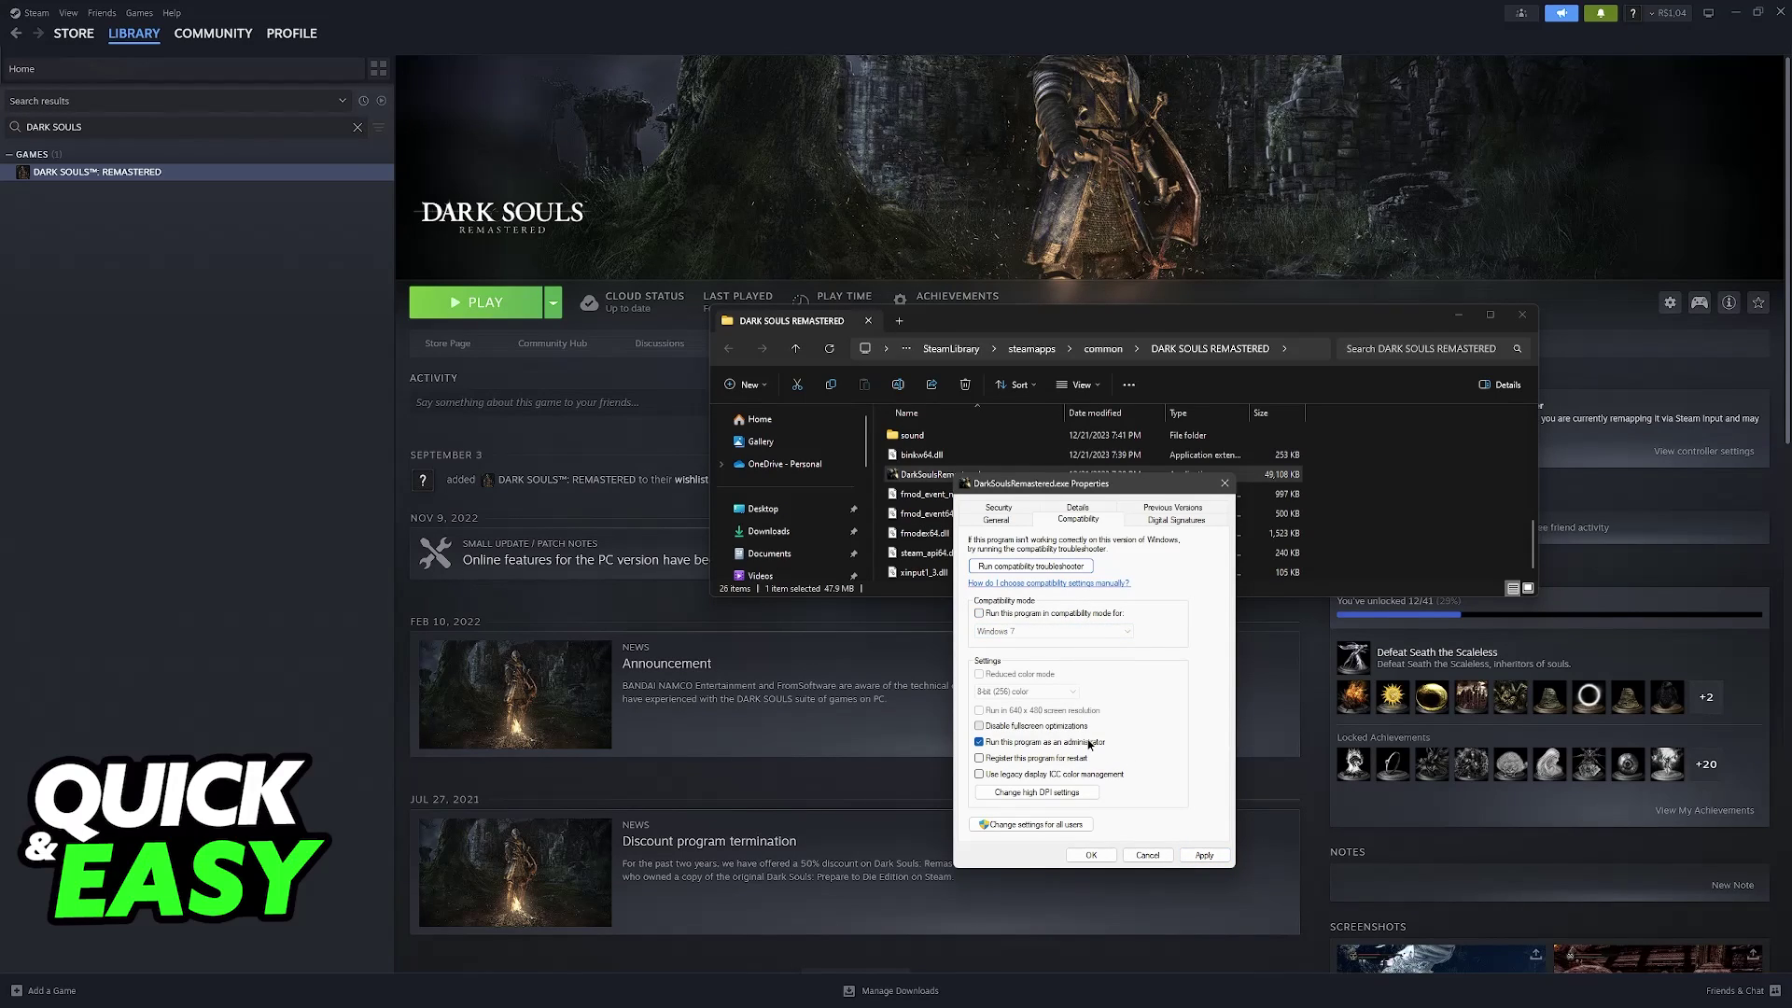
click(1228, 488)
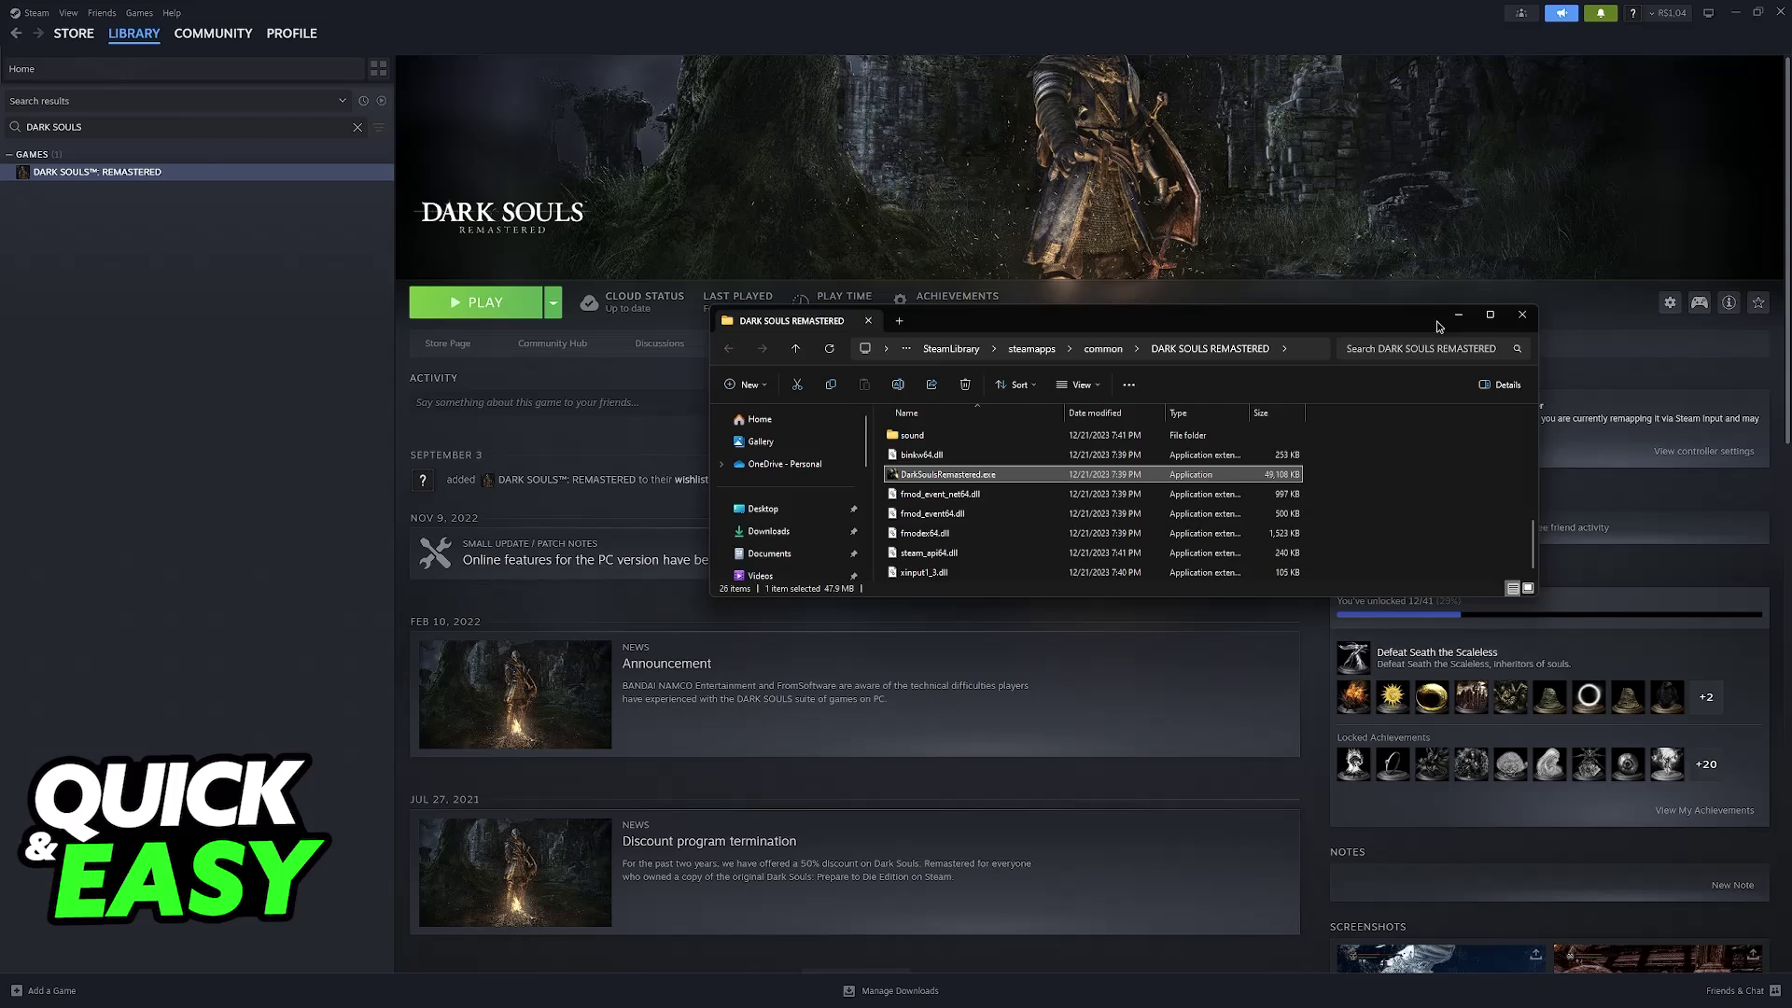
- Close the game folder window, then view and close Dark Souls Remastered's Steam properties
click(1523, 315)
right_click(98, 173)
click(166, 285)
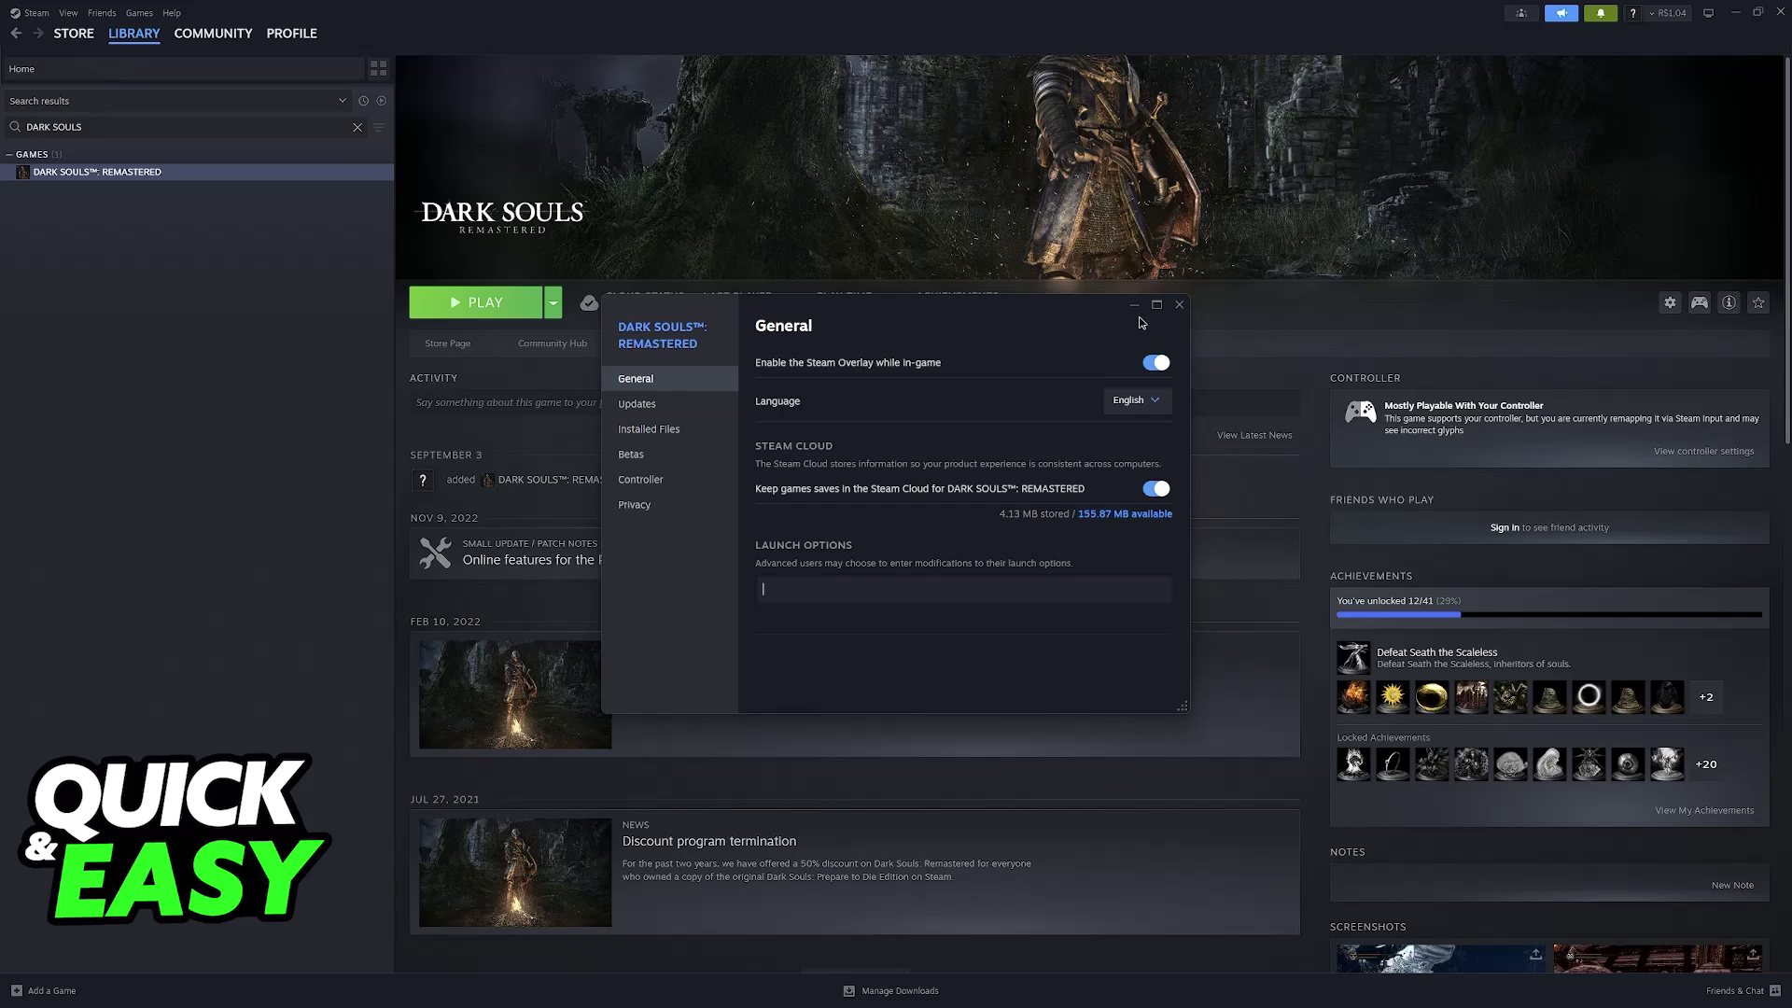
click(1179, 304)
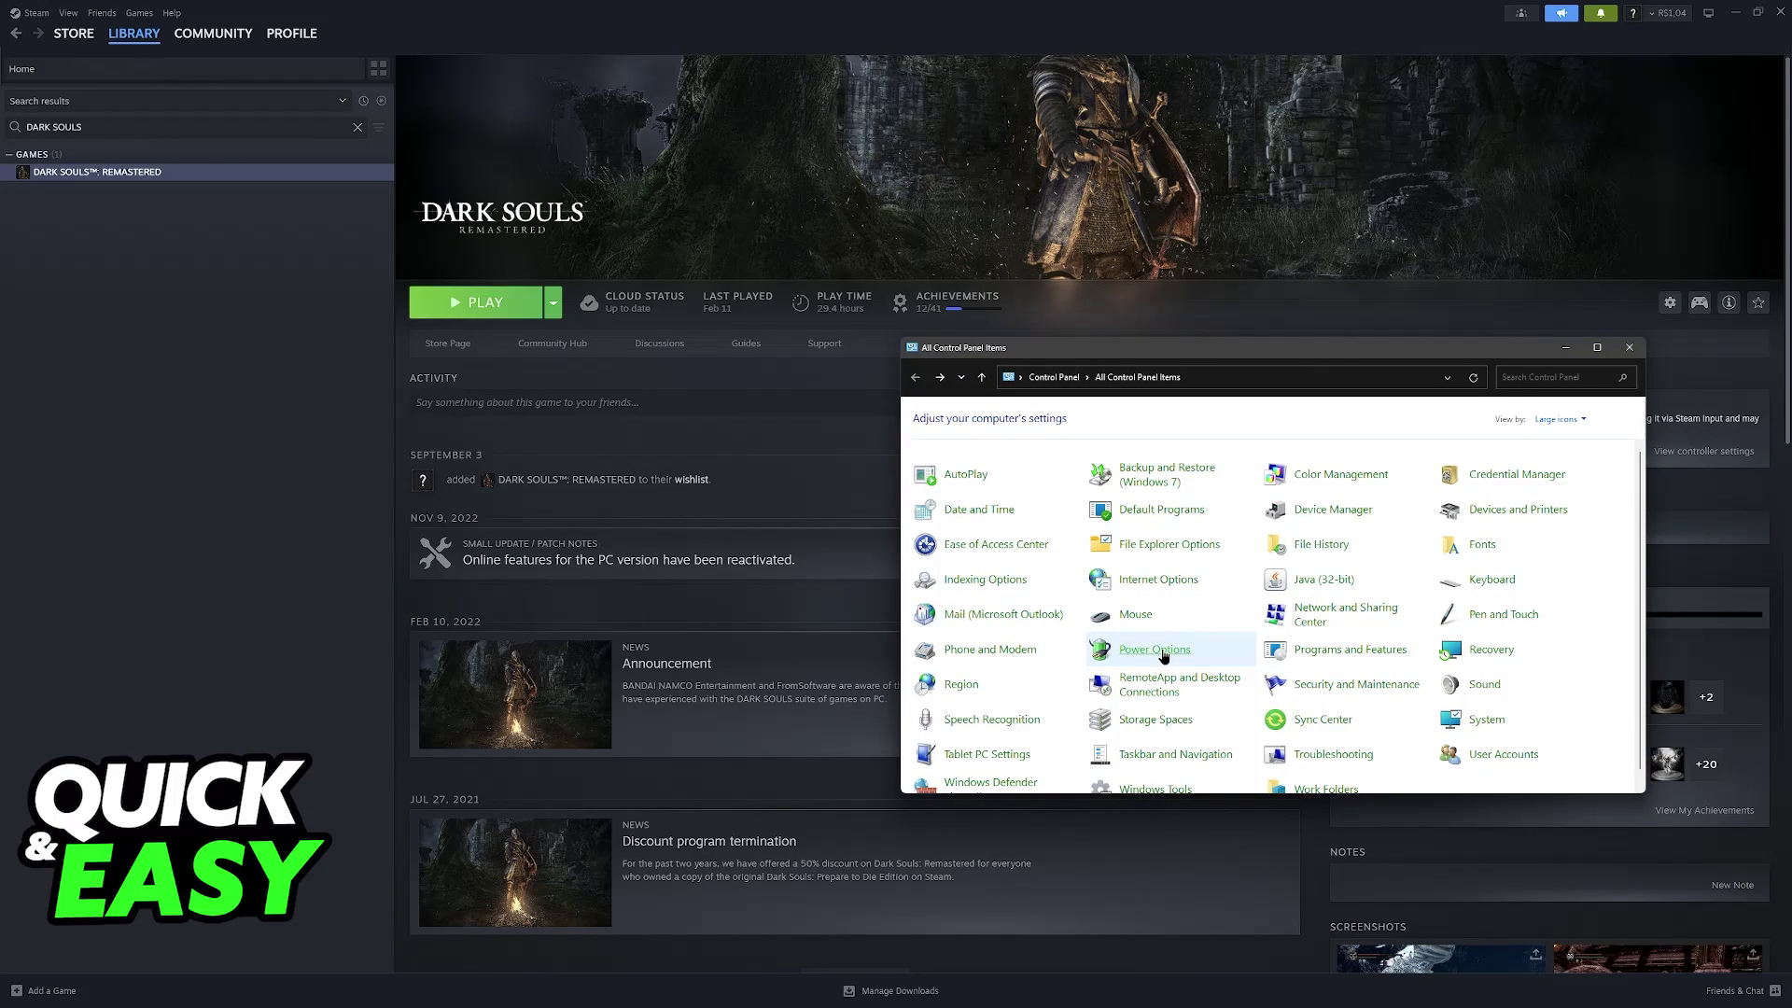
- Check the current plan in Power Options, then close the power settings and folder windows
click(1162, 653)
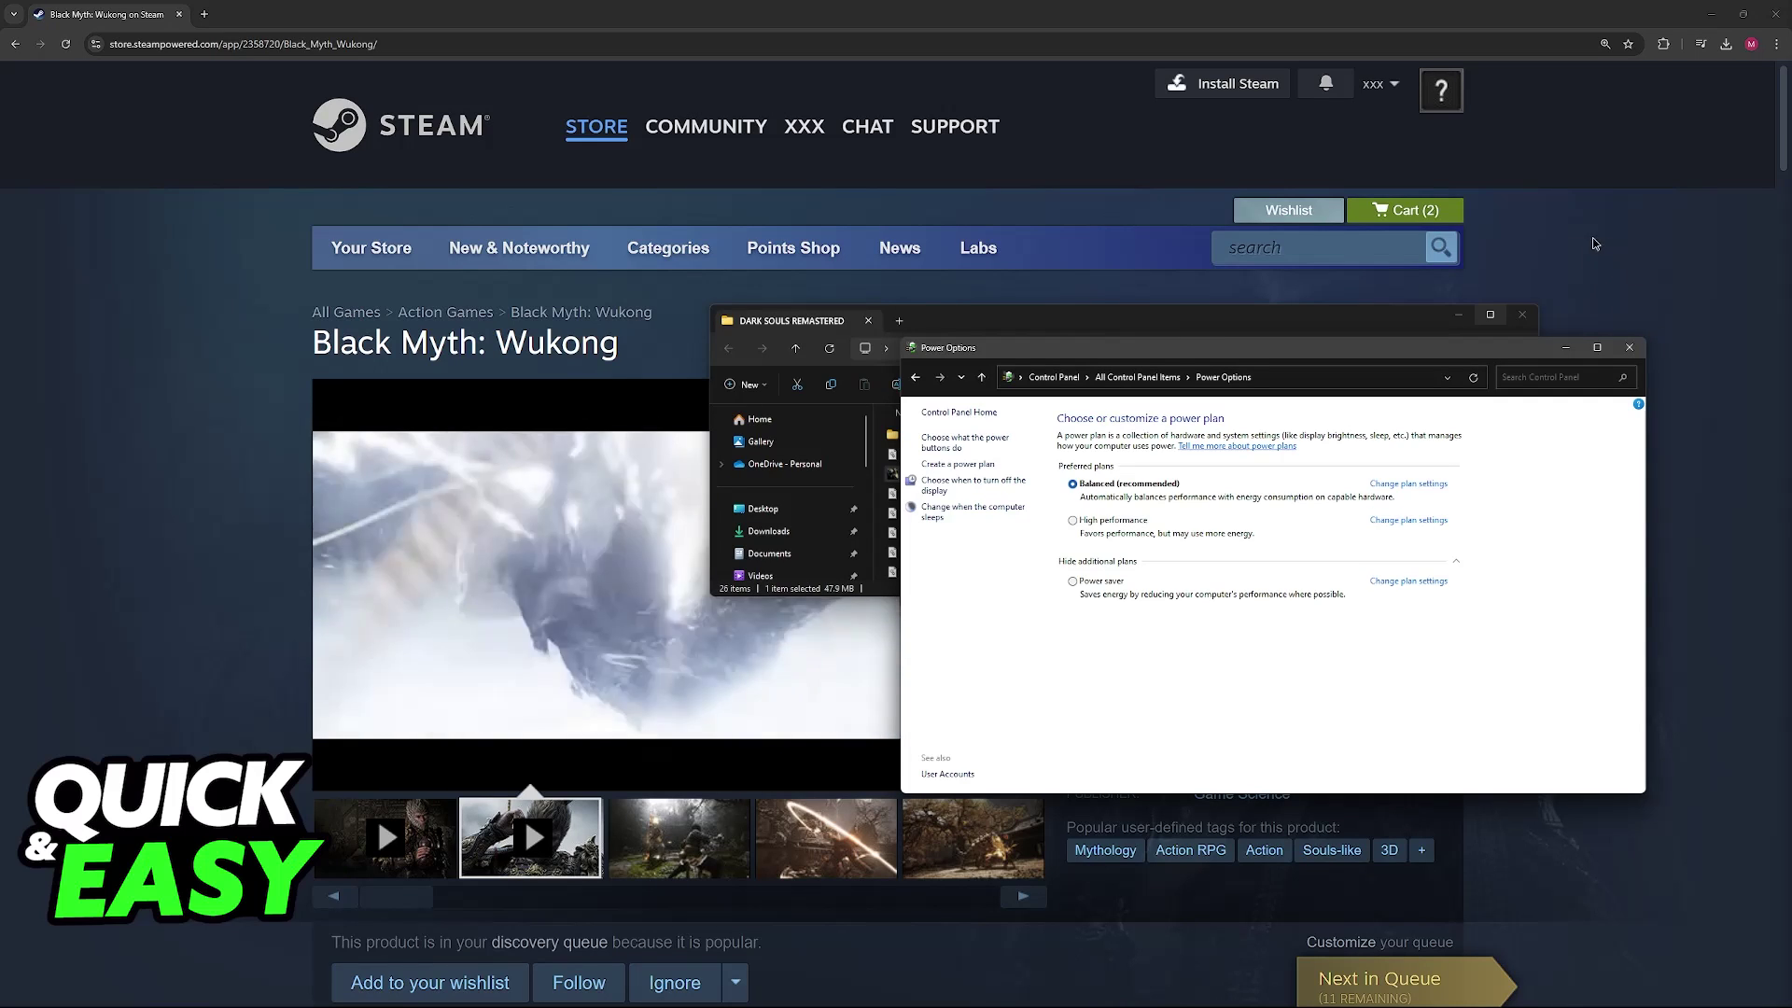
click(1625, 250)
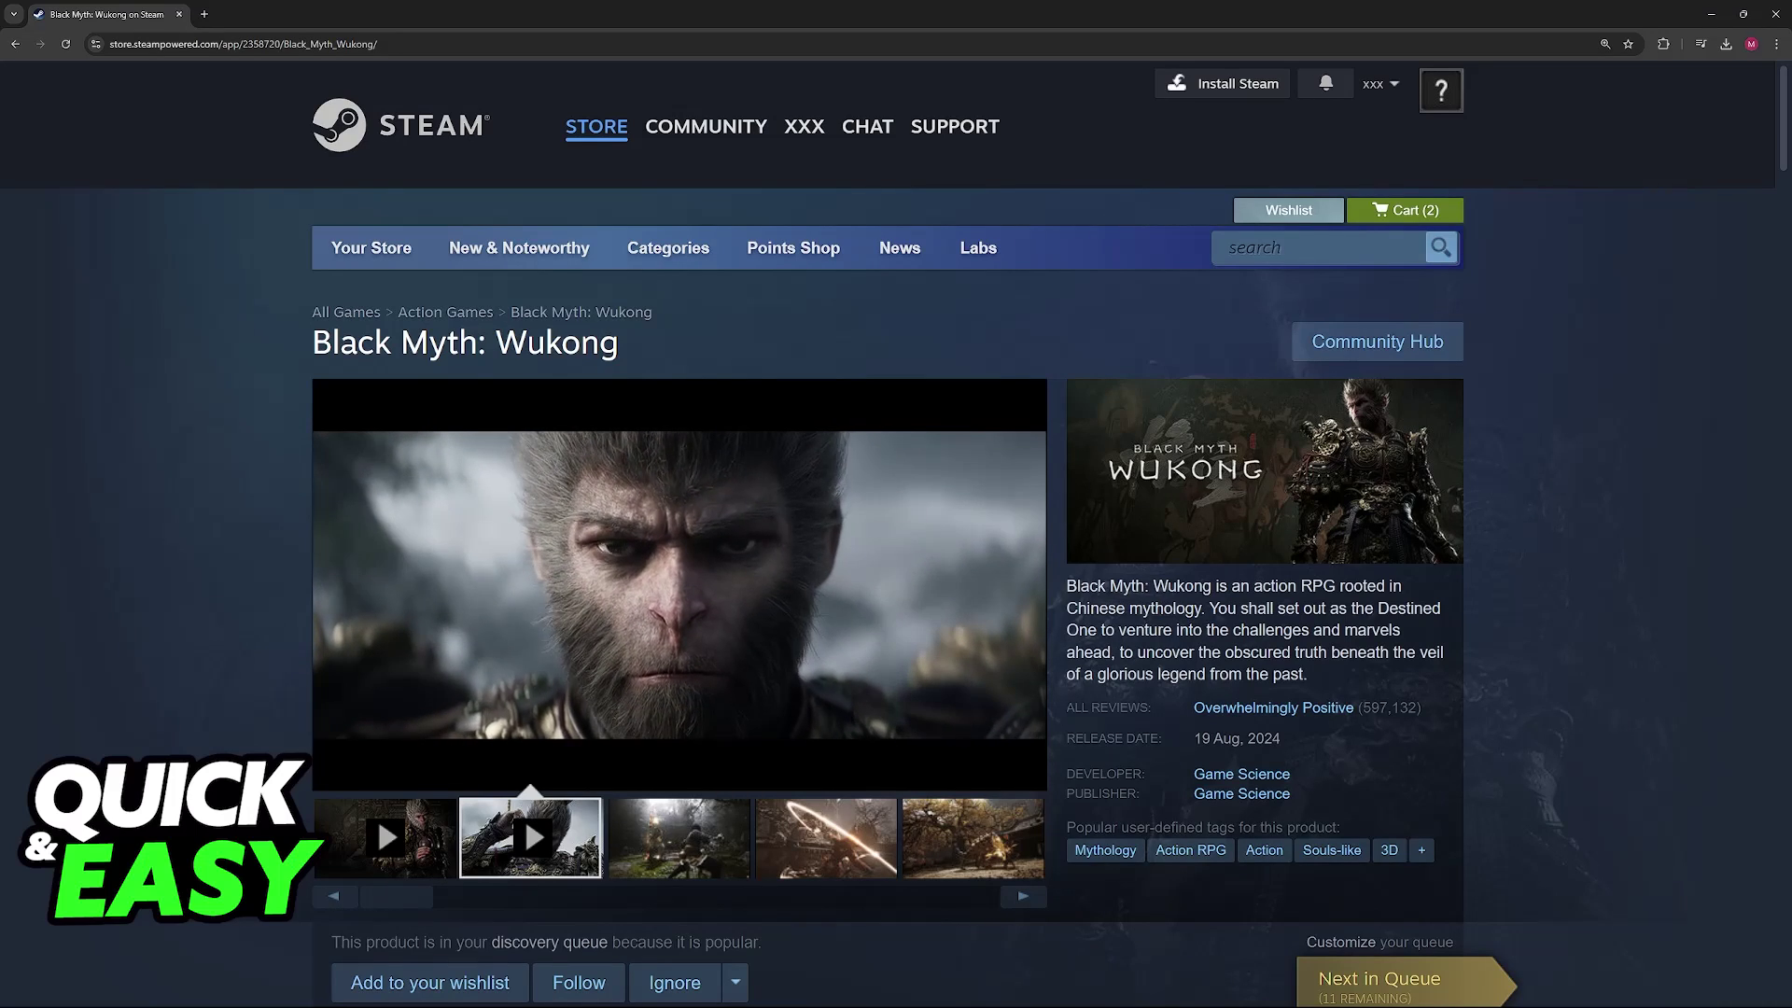
- Run msinfo32 and find the ASUSTeK ROG STRIX B550-A GAMING board in System Information
key(super+r)
drag(1167, 639, 749, 416)
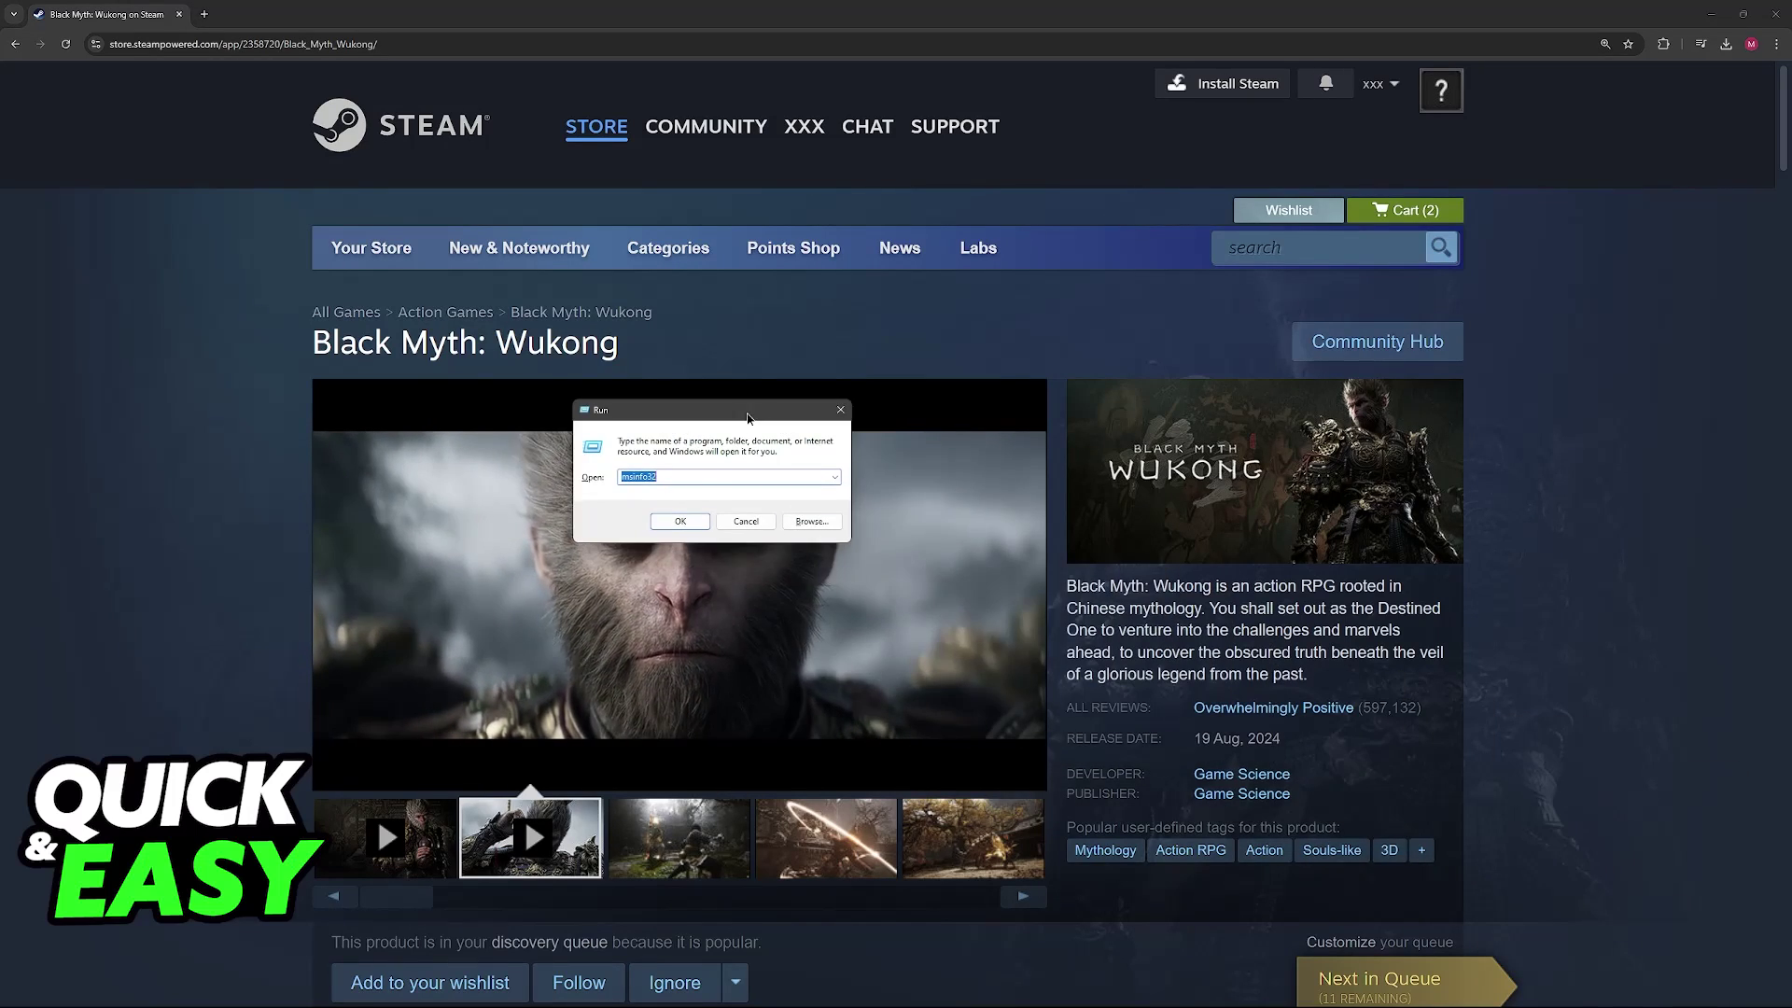
click(646, 476)
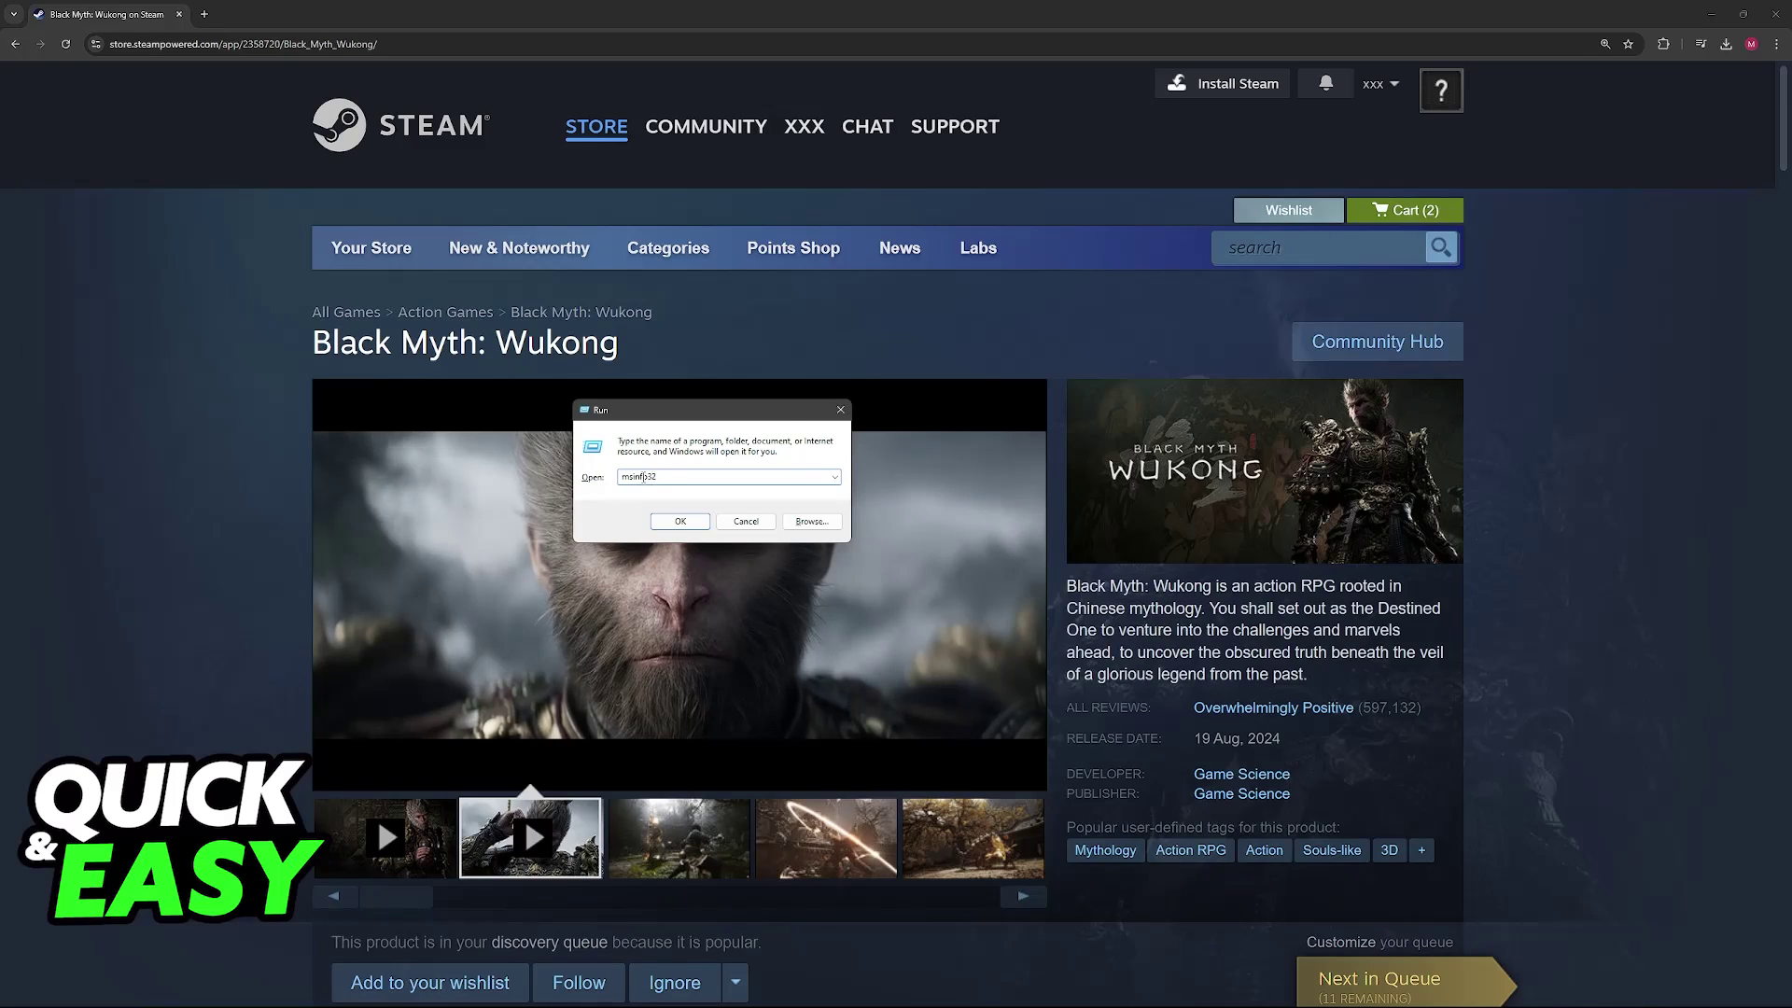
click(838, 413)
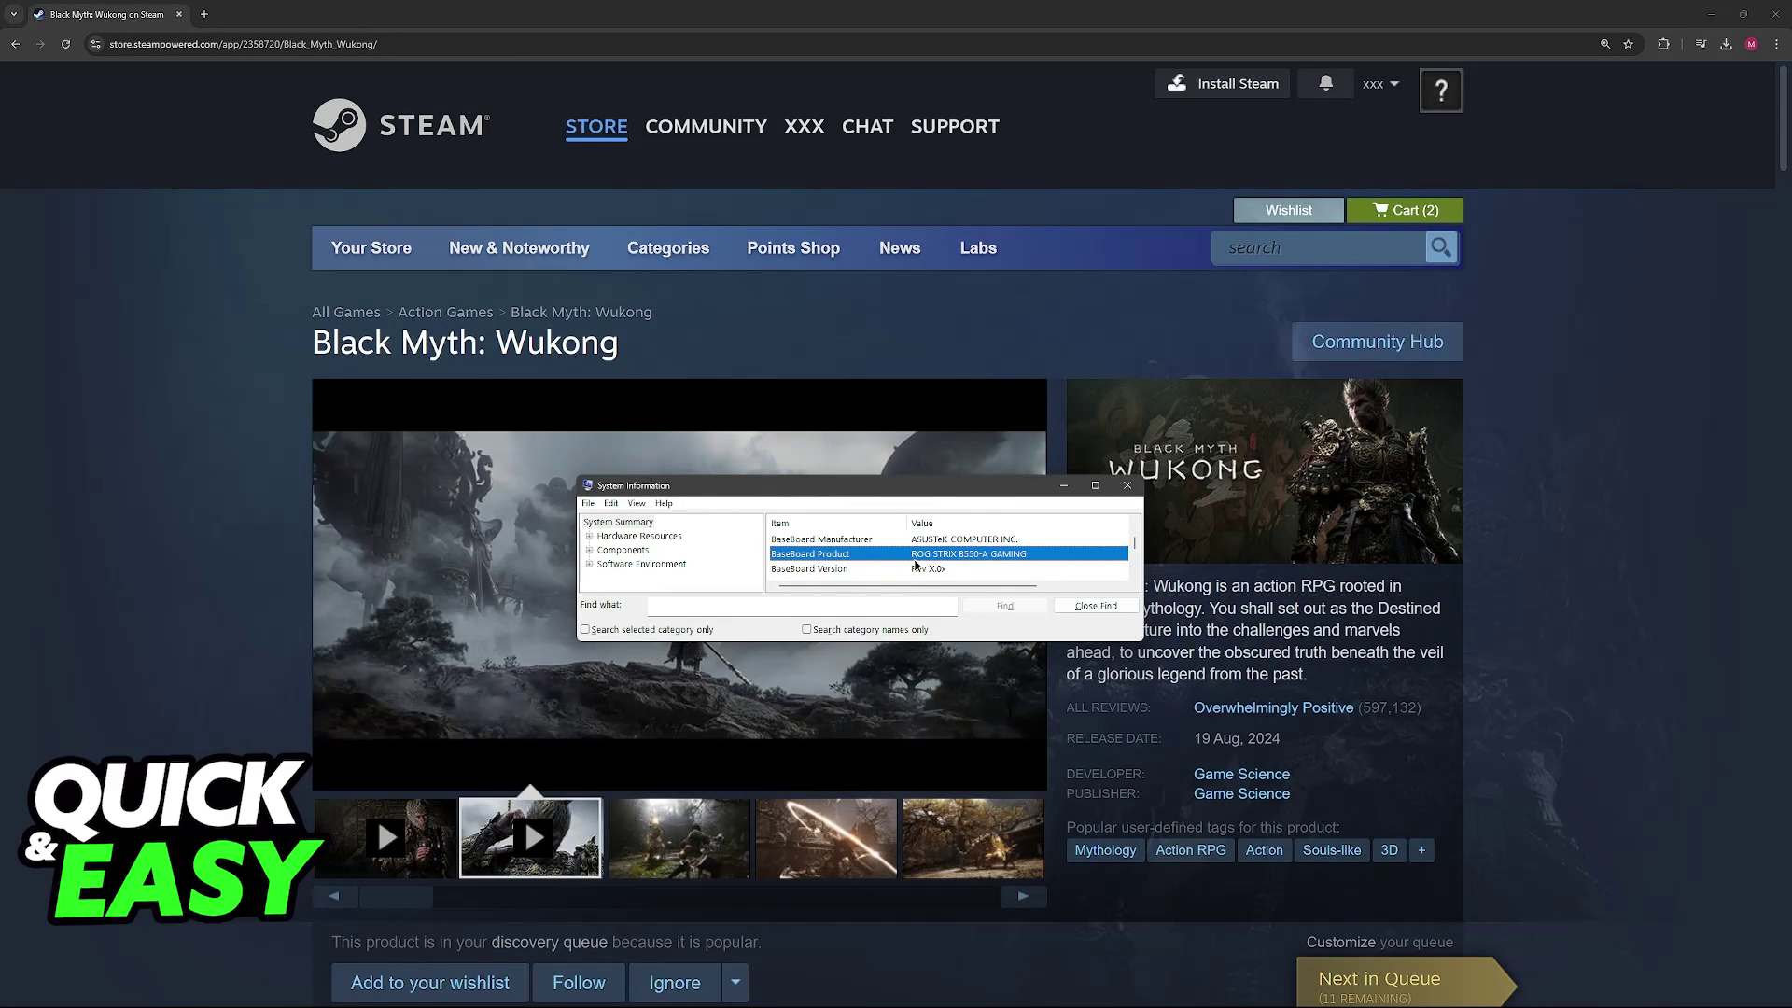
click(525, 816)
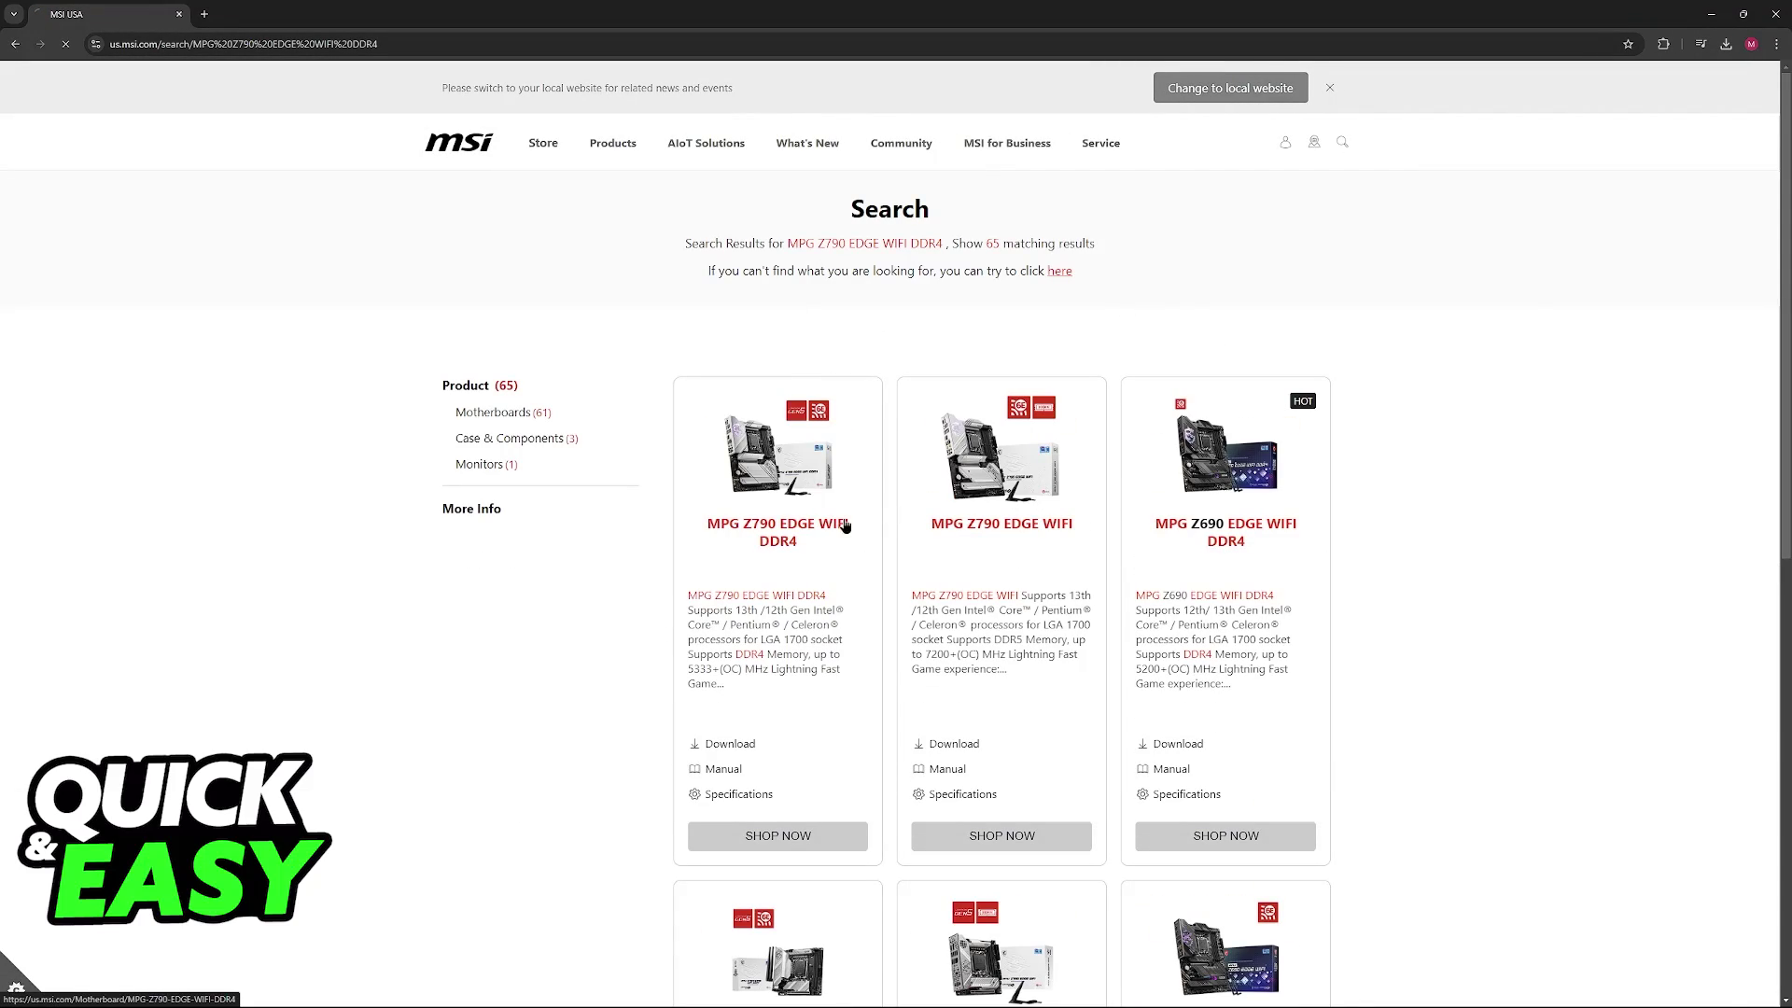
- Open the MPG Z790 EDGE WIFI DDR4 product page and its support BIOS downloads
click(844, 529)
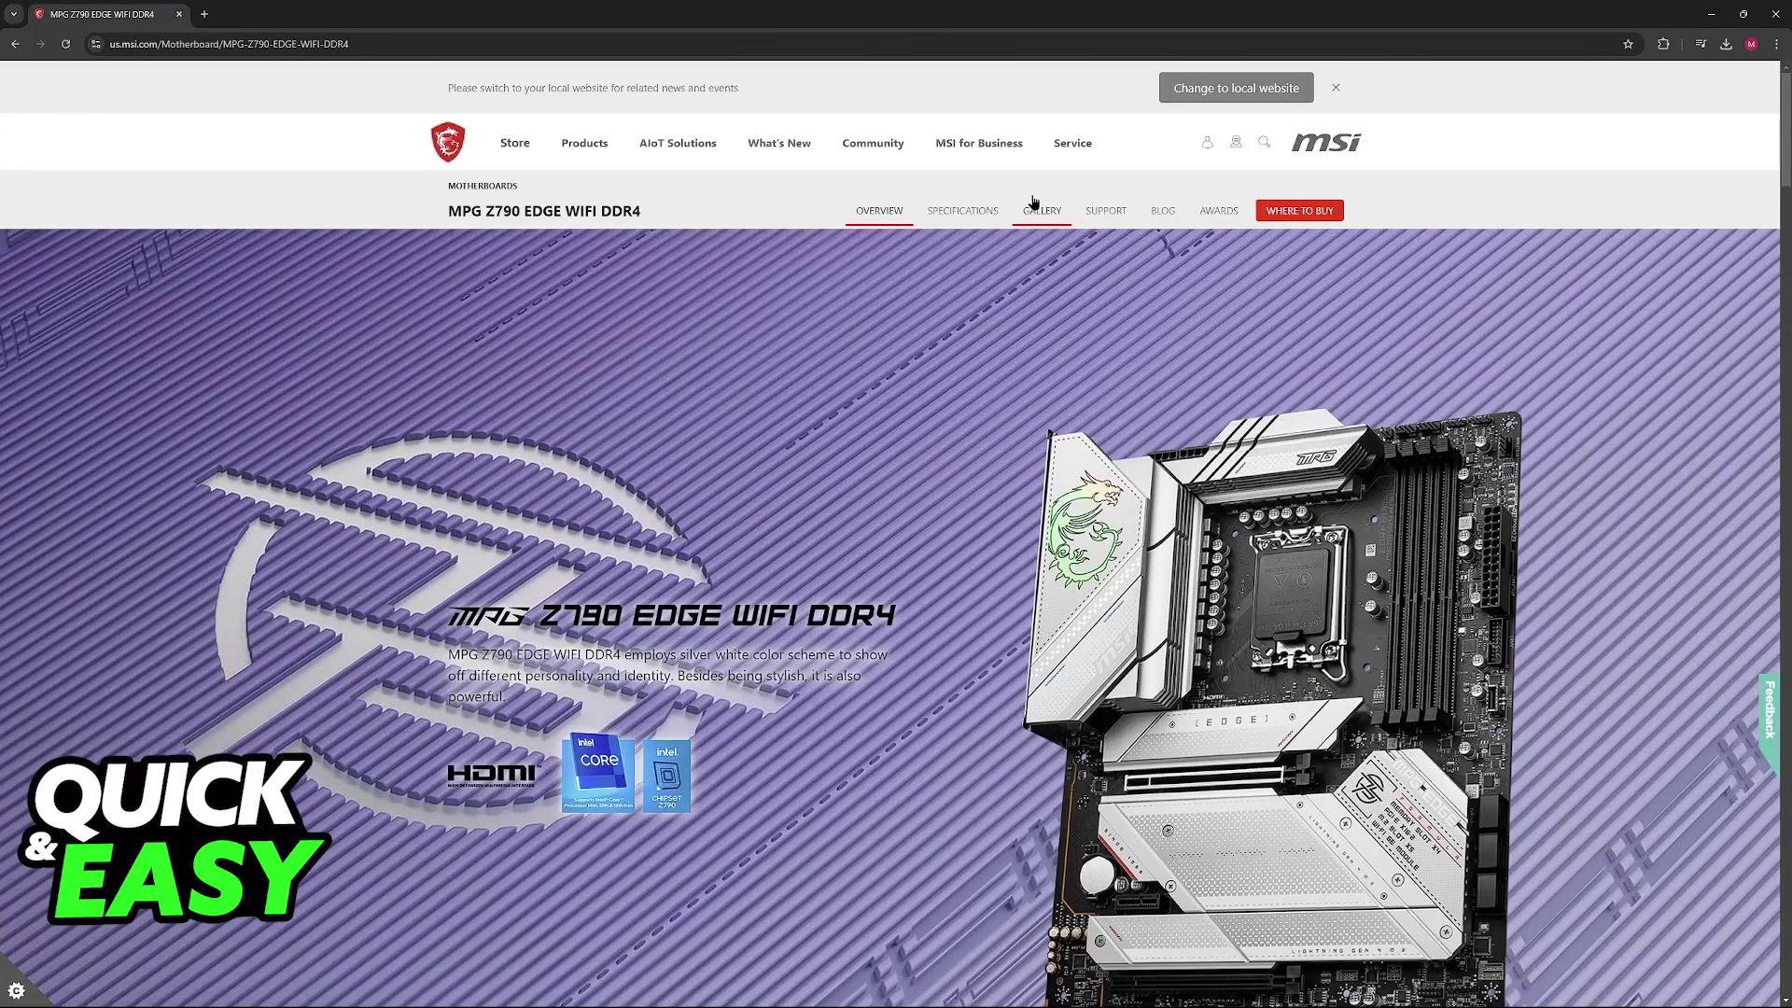
click(1039, 212)
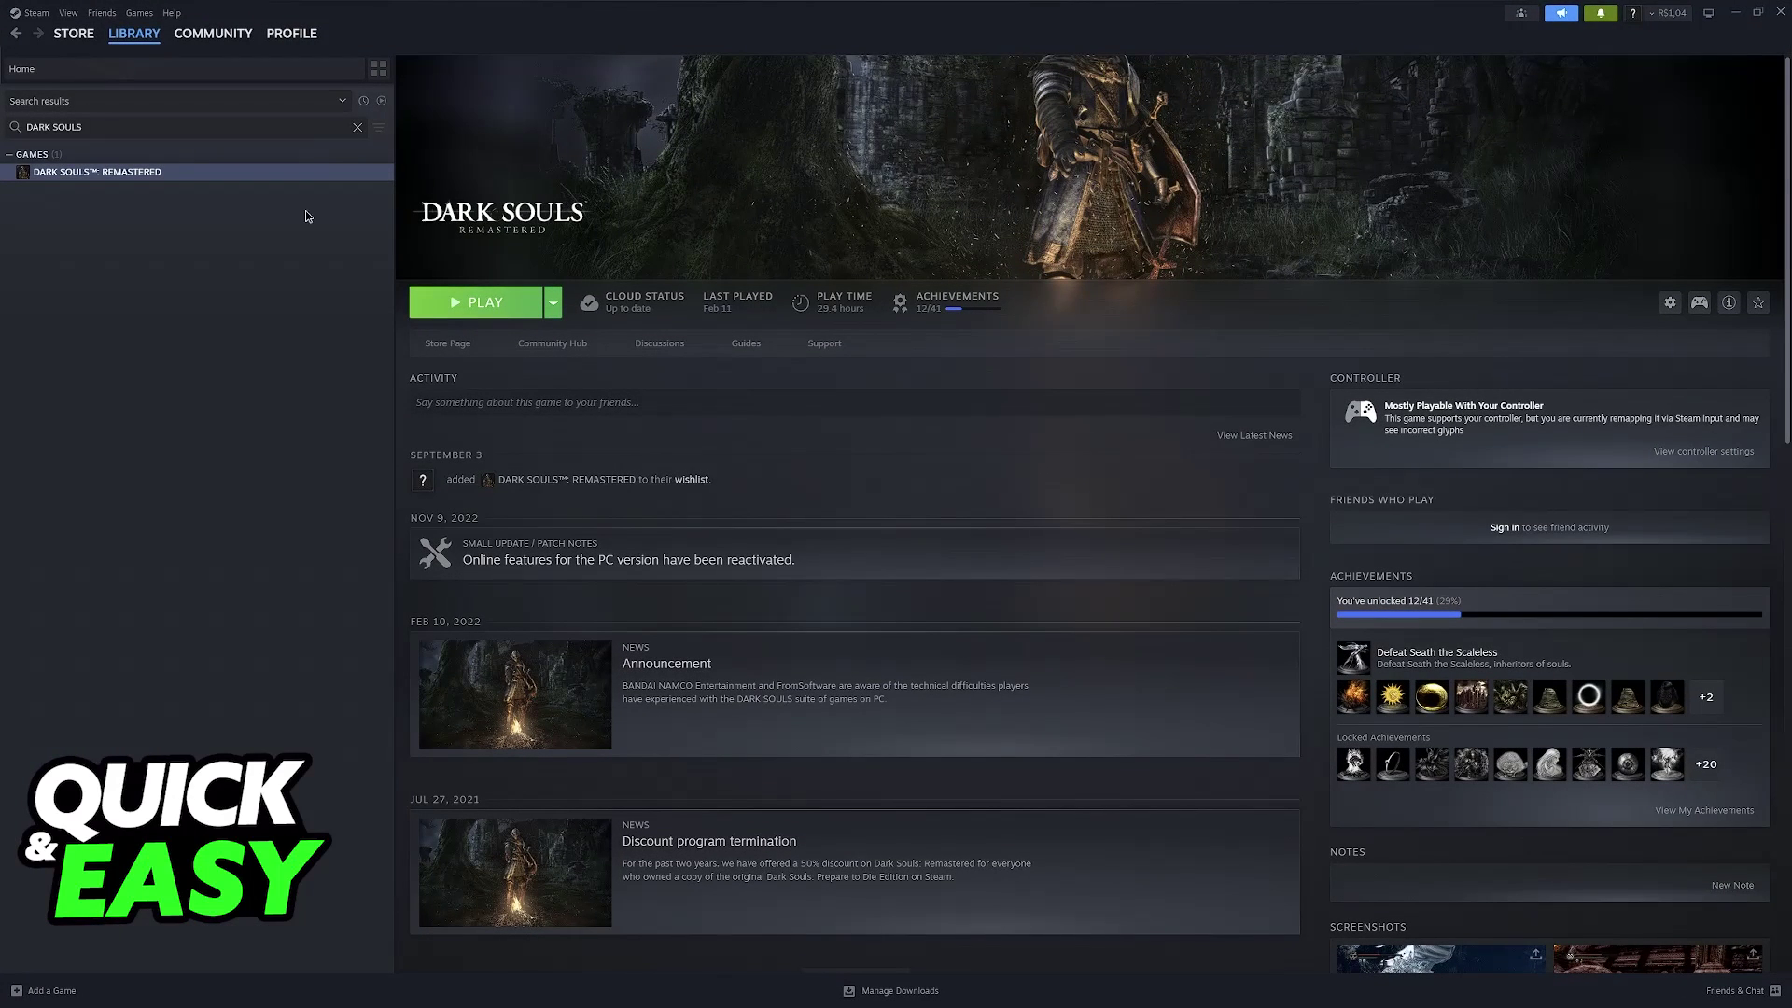
- Open Dark Souls Remastered's Steam properties again and close them
right_click(137, 173)
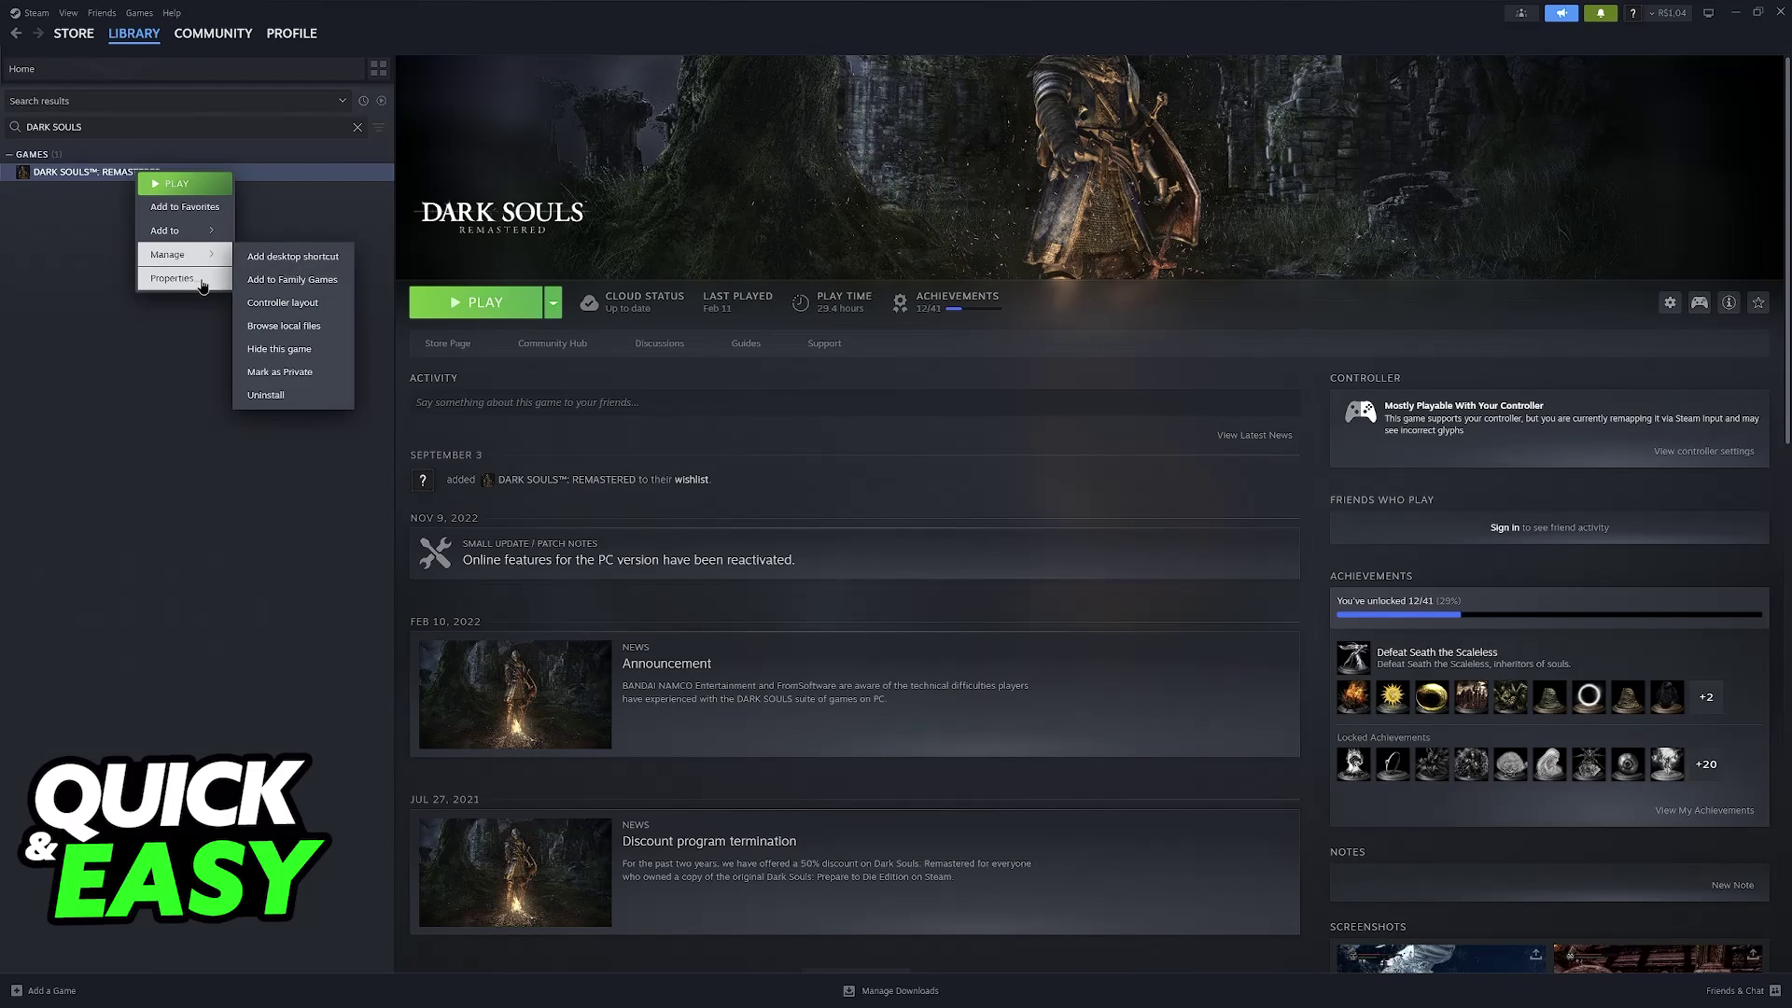
click(174, 277)
click(1181, 304)
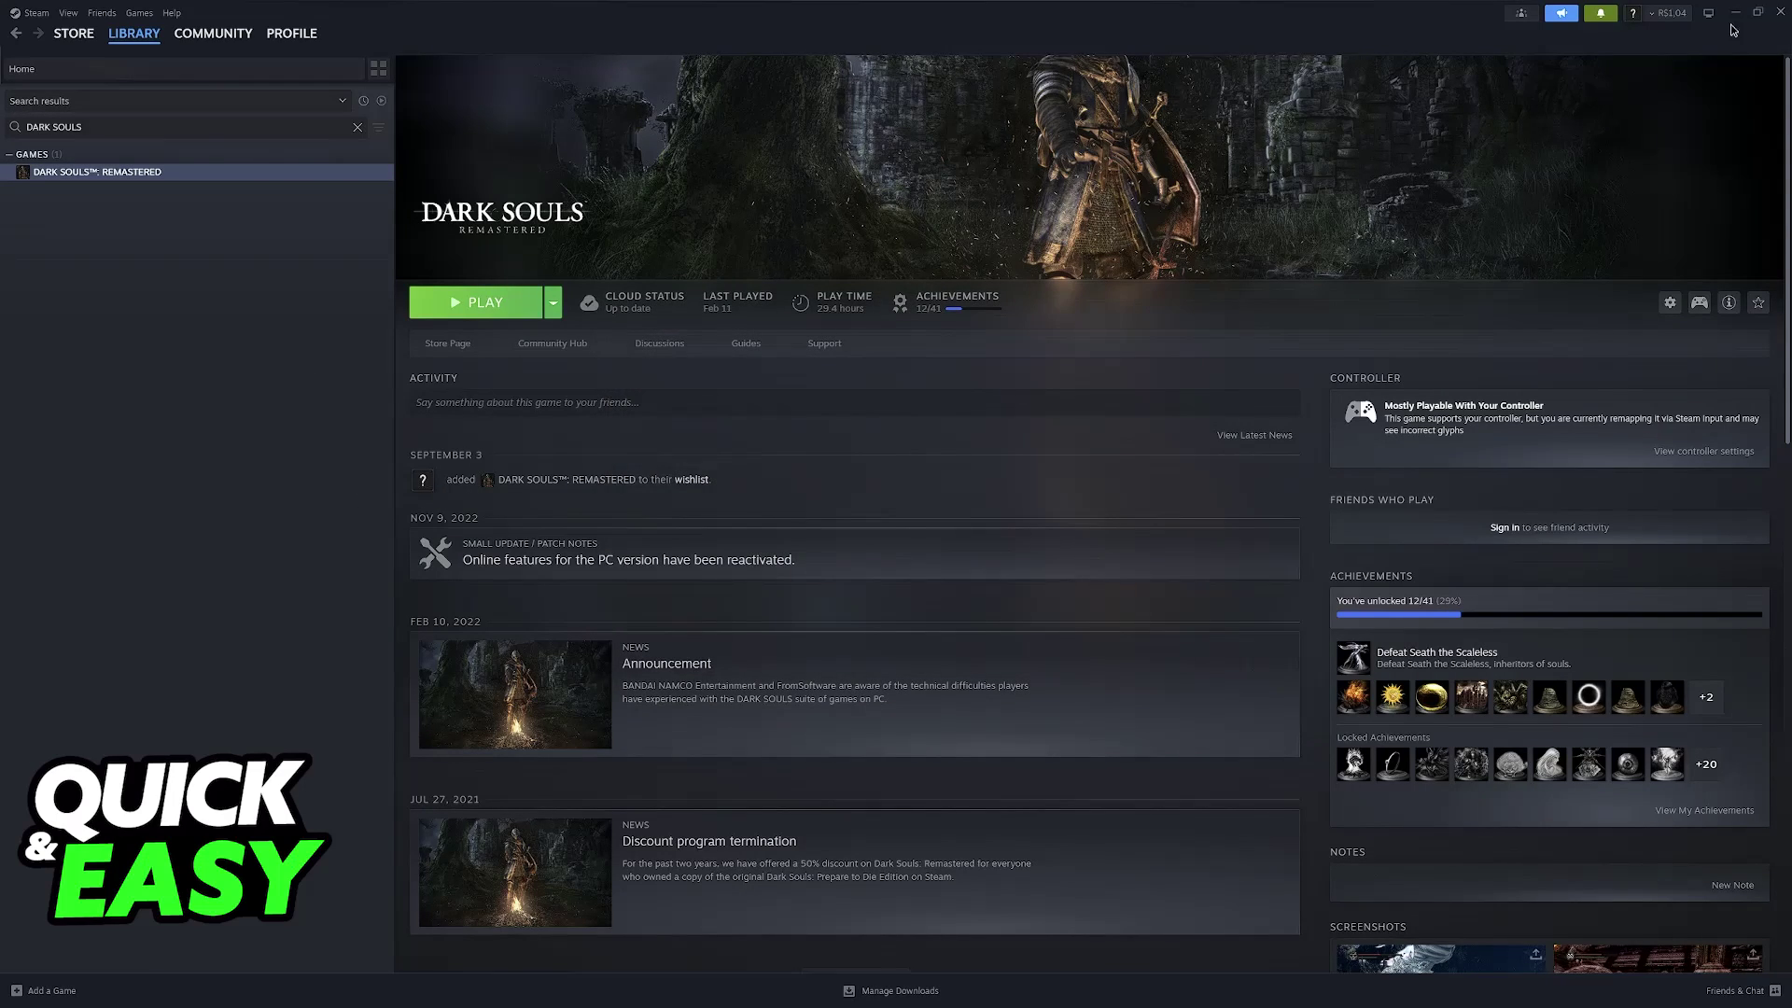